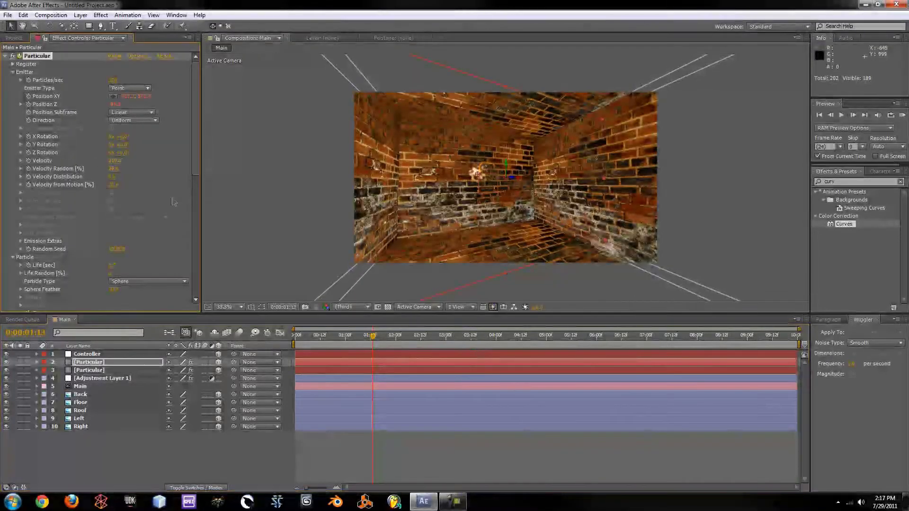
Step: Set the Particular effect's particle life to 2 seconds, with the playhead around 0:00:03:21
left_click_drag(321, 340, 490, 337)
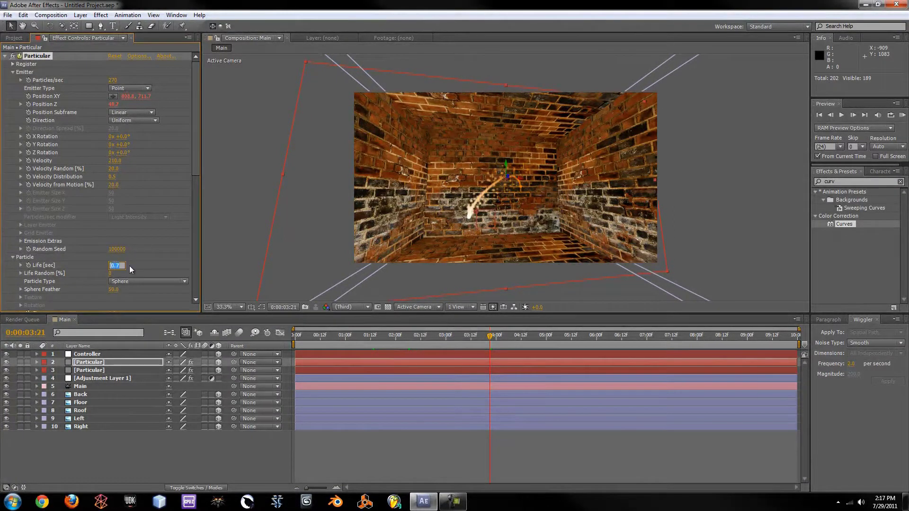
type("2")
key("Return")
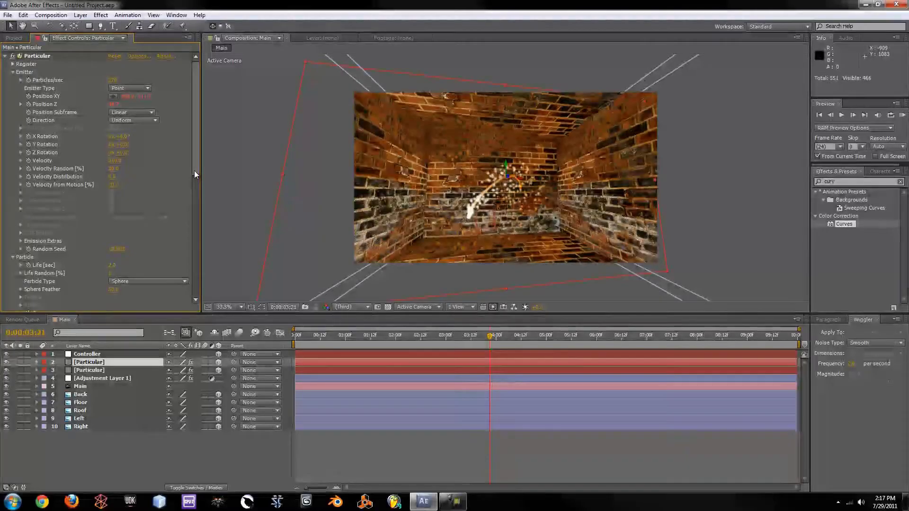
Step: Set the particle size to 4 and move the orange stop in Color over Life closer to the birth end
left_click_drag(194, 174, 169, 216)
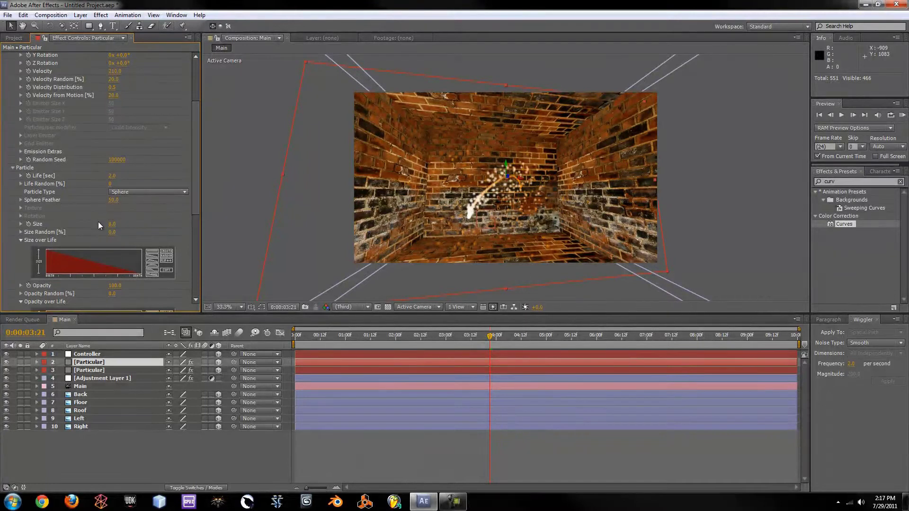
left_click(115, 224)
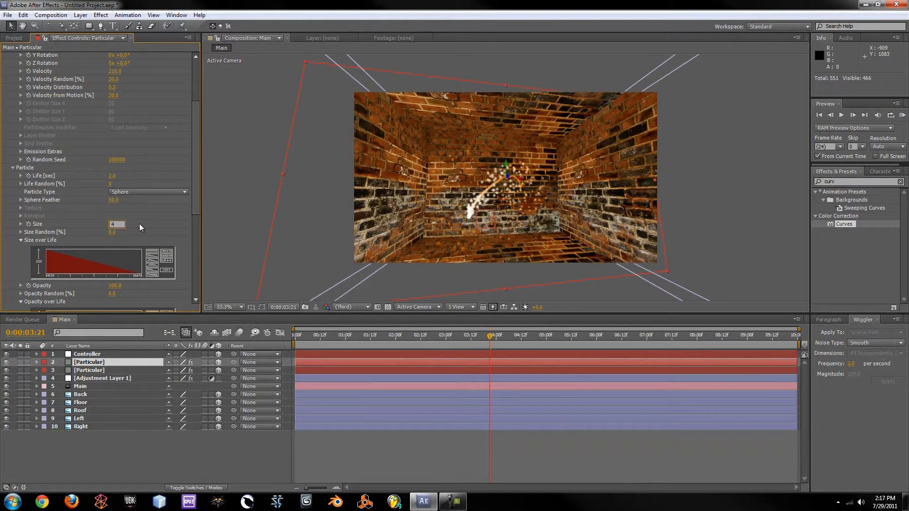
key("Return")
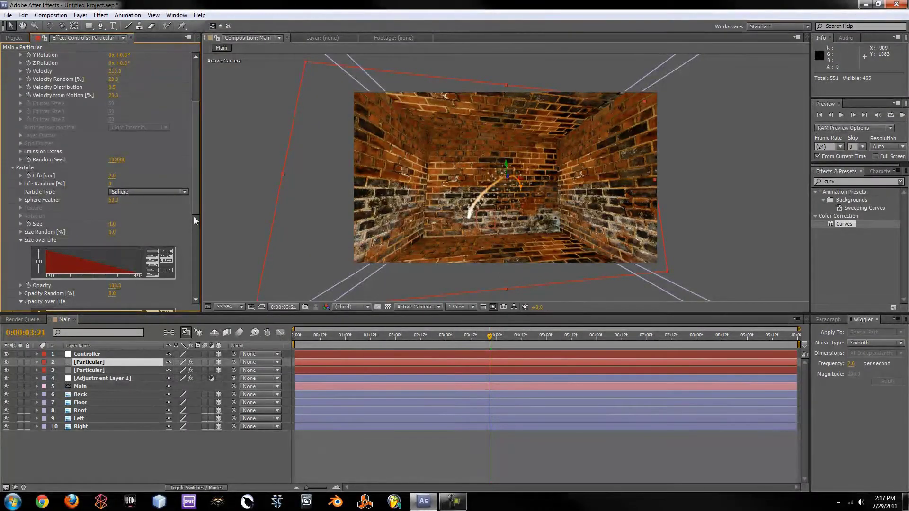
left_click_drag(194, 220, 195, 268)
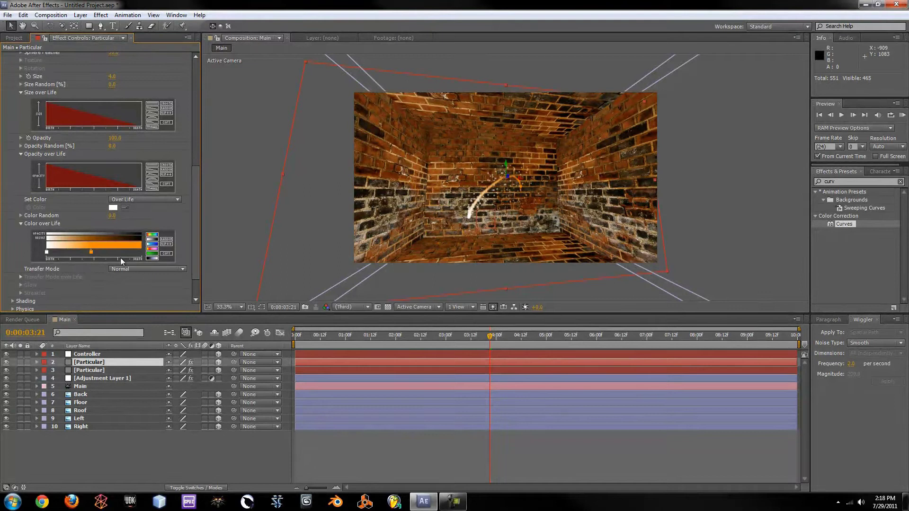
left_click_drag(90, 256, 75, 256)
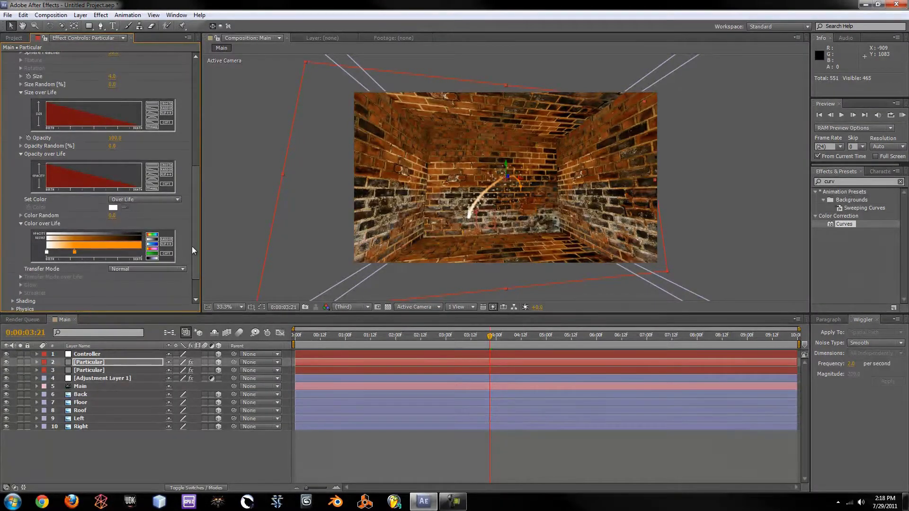
Step: Raise the particle gravity in the Physics settings to 1470 and scrub the timeline to check the fall
left_click_drag(194, 248, 192, 281)
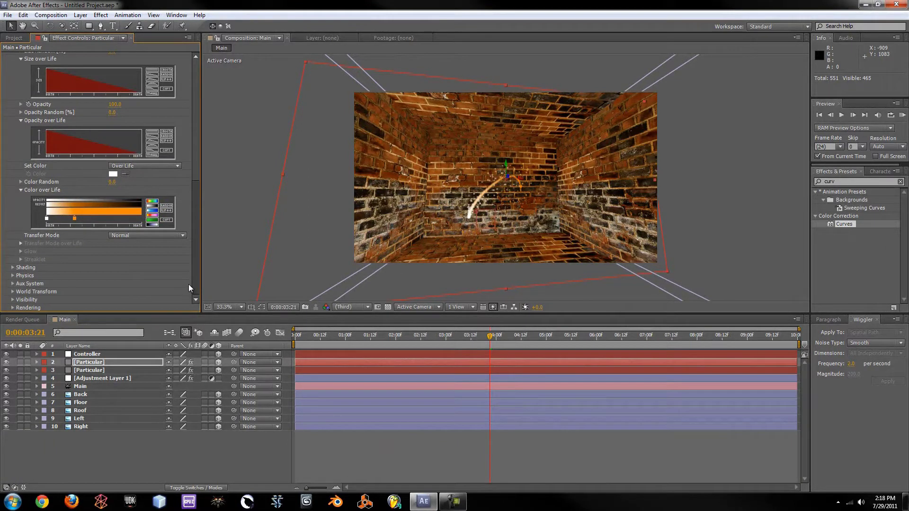
left_click(12, 275)
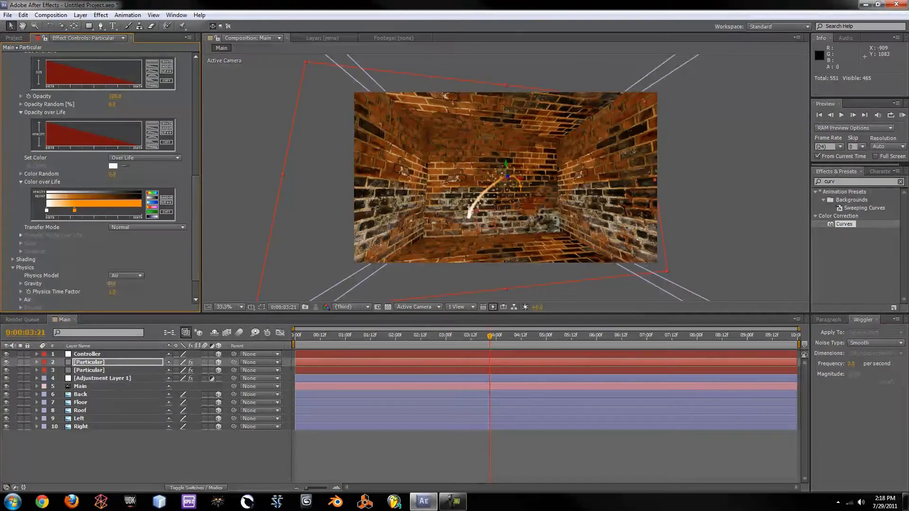
left_click_drag(139, 284, 157, 283)
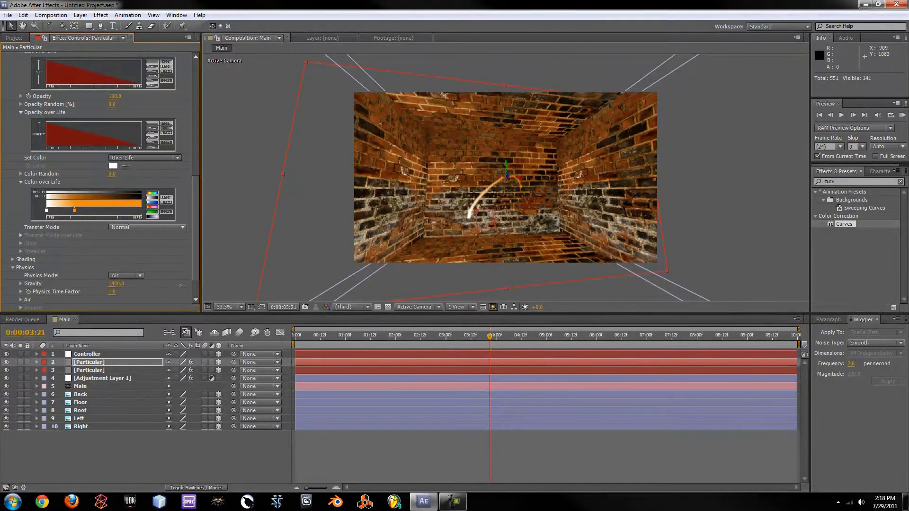
left_click(336, 336)
left_click_drag(350, 339, 478, 318)
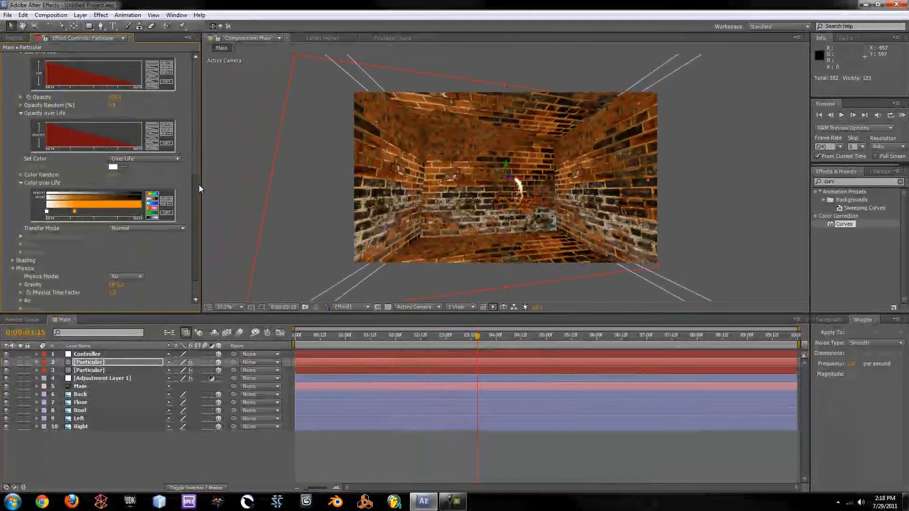
Step: Raise the emitter's Velocity from Motion to 65% and set the composition preview to Full resolution
left_click_drag(196, 185, 195, 66)
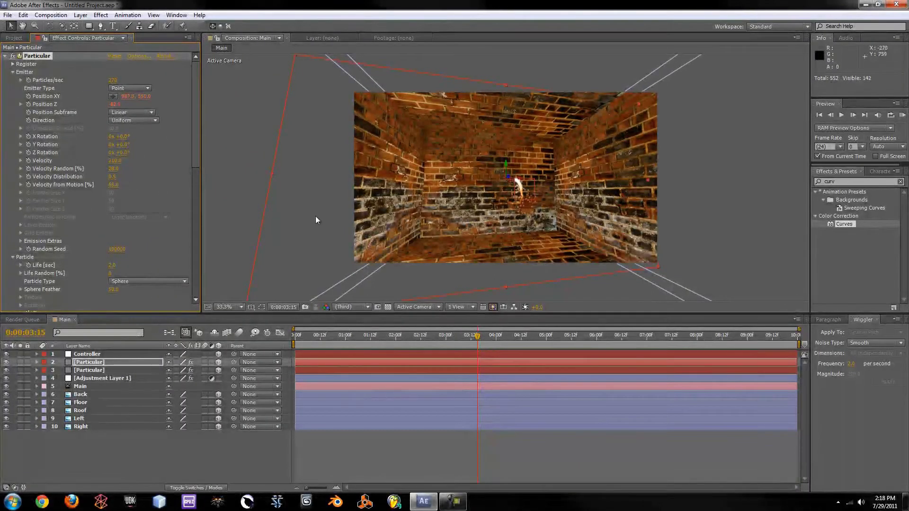
left_click_drag(374, 334, 487, 342)
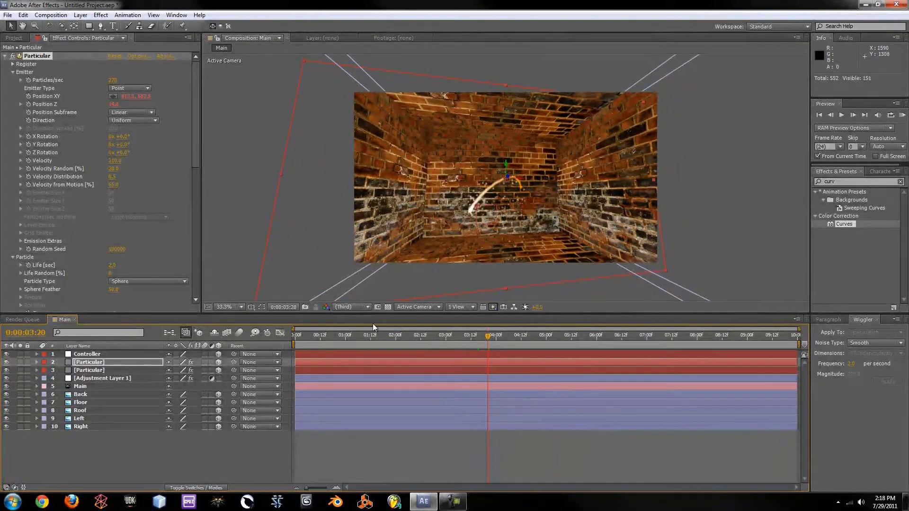
left_click(349, 307)
left_click(347, 336)
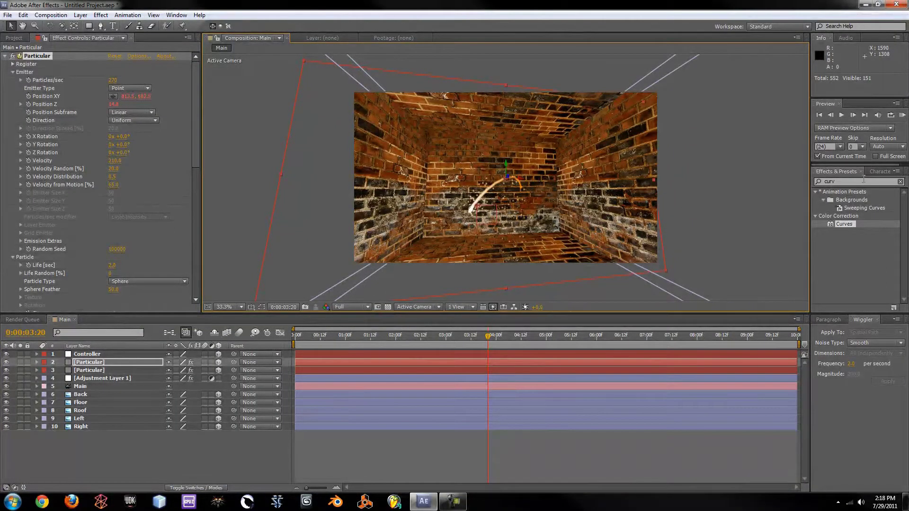
Step: Find the Stylize Glow effect by searching for glow and apply it to the upper Particular layer
left_click(829, 181)
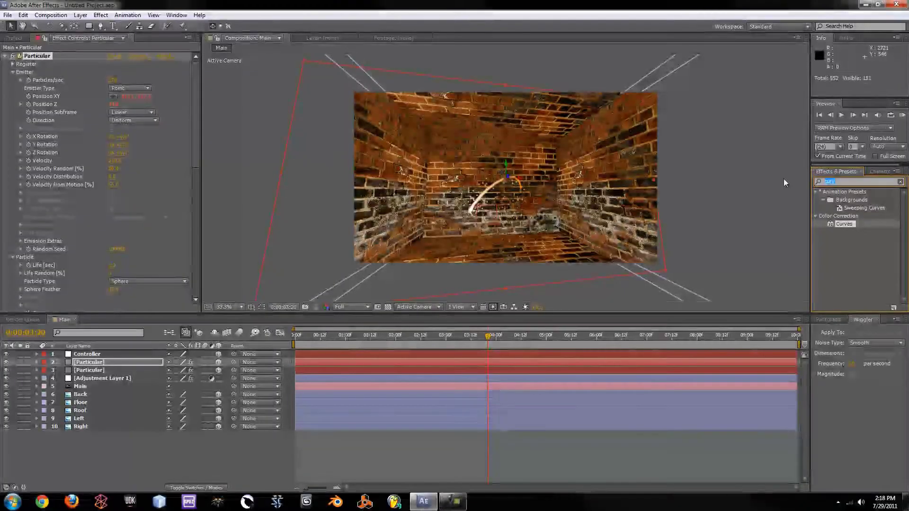
type("glow")
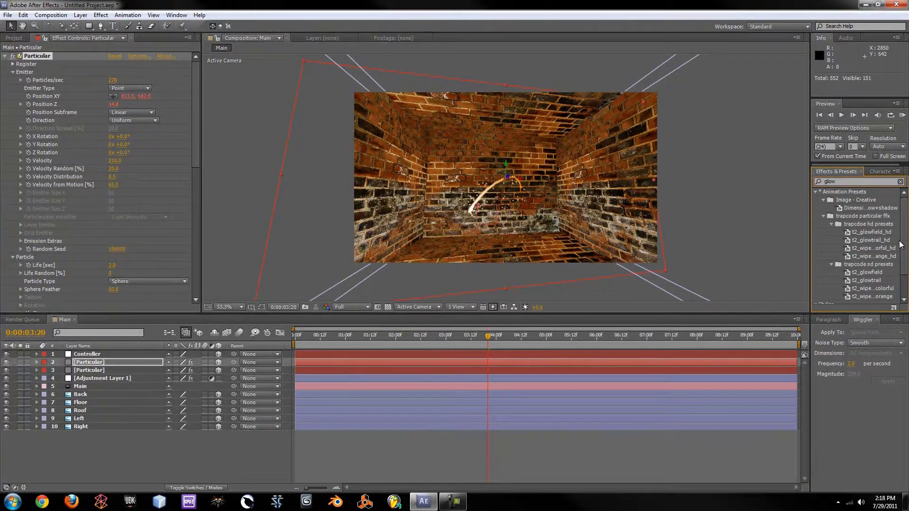
left_click_drag(904, 245, 904, 265)
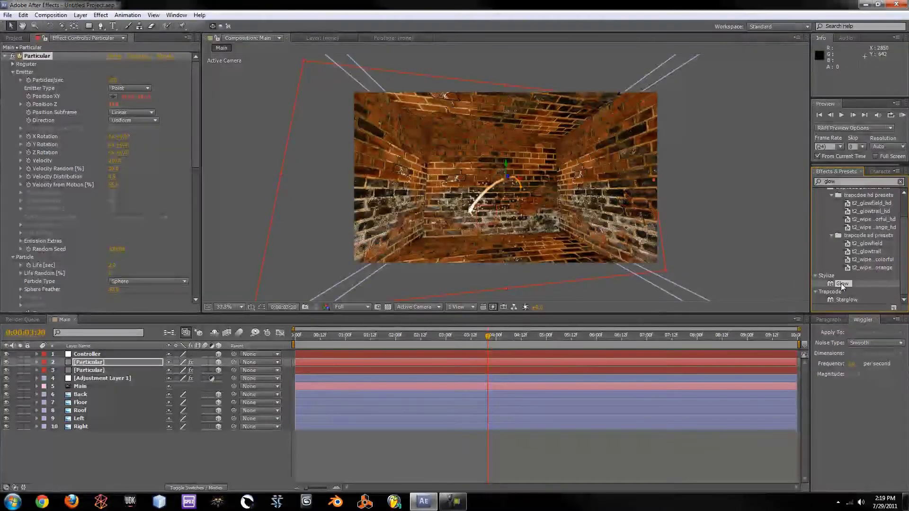
left_click_drag(841, 284, 79, 365)
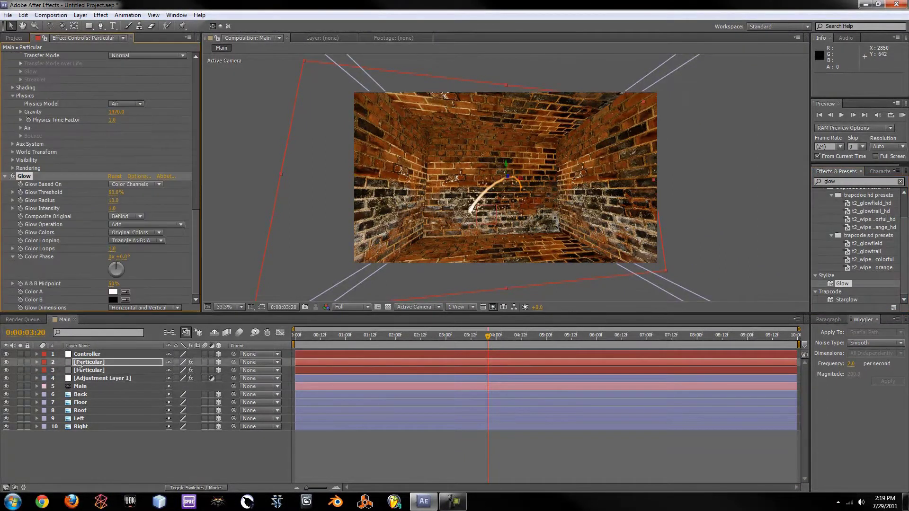
Step: Toggle the upper Particular layer's visibility to identify it, and rename that layer Embers
left_click(6, 363)
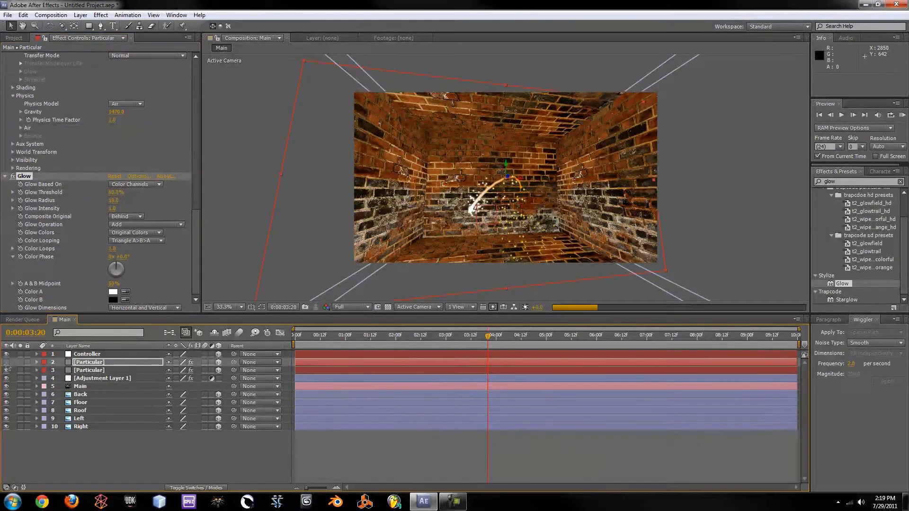
left_click(6, 363)
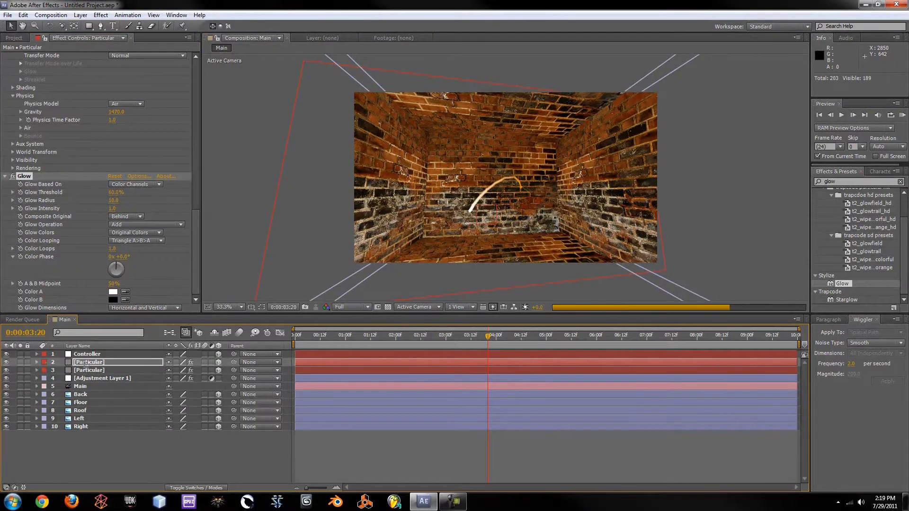
right_click(84, 363)
left_click(120, 361)
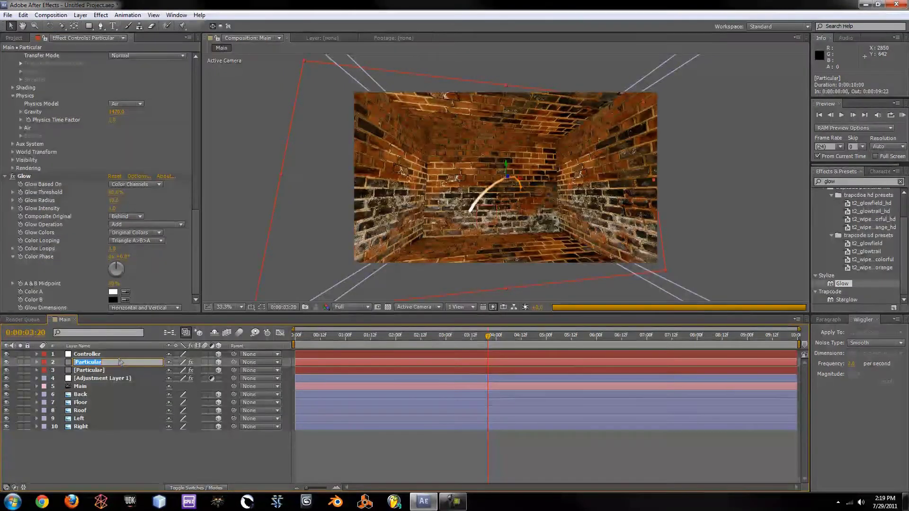
type("Embers")
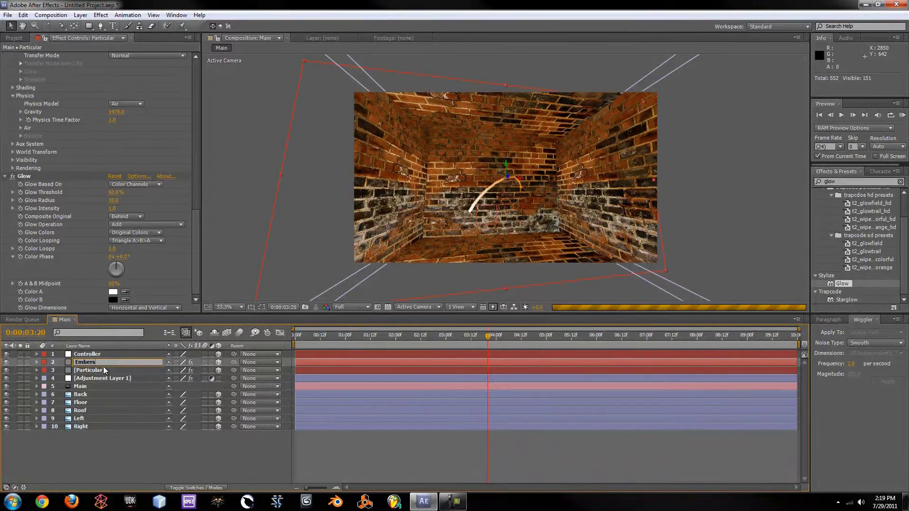
key("Return")
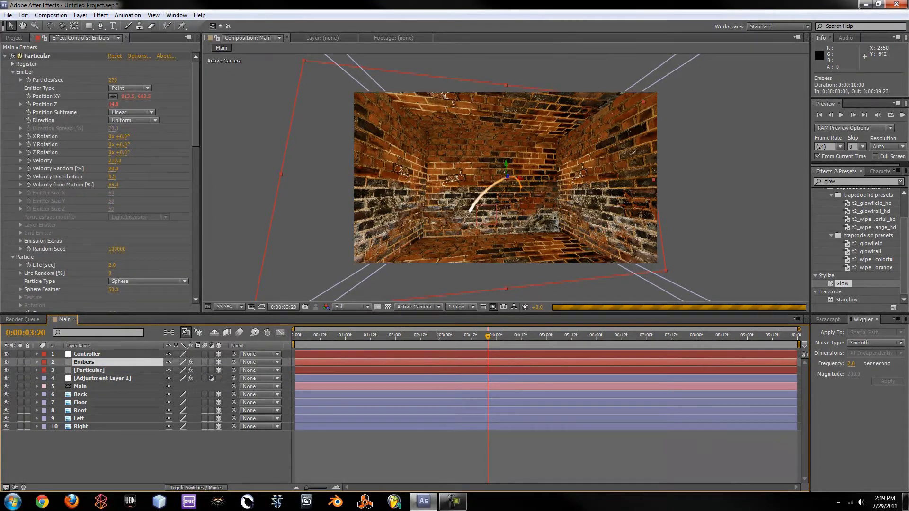
Step: Lower the composition preview to Third resolution and scrub the timeline to review the glowing embers
left_click_drag(195, 135, 203, 288)
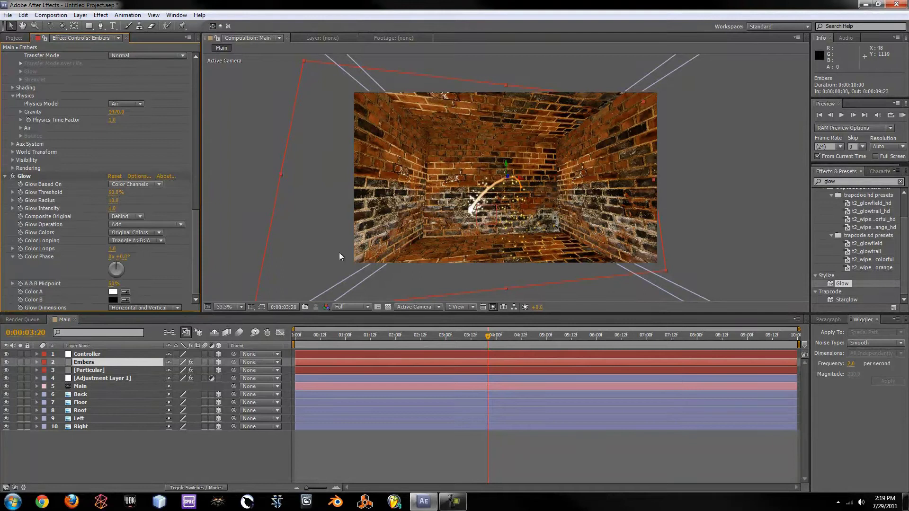
left_click_drag(414, 336, 525, 337)
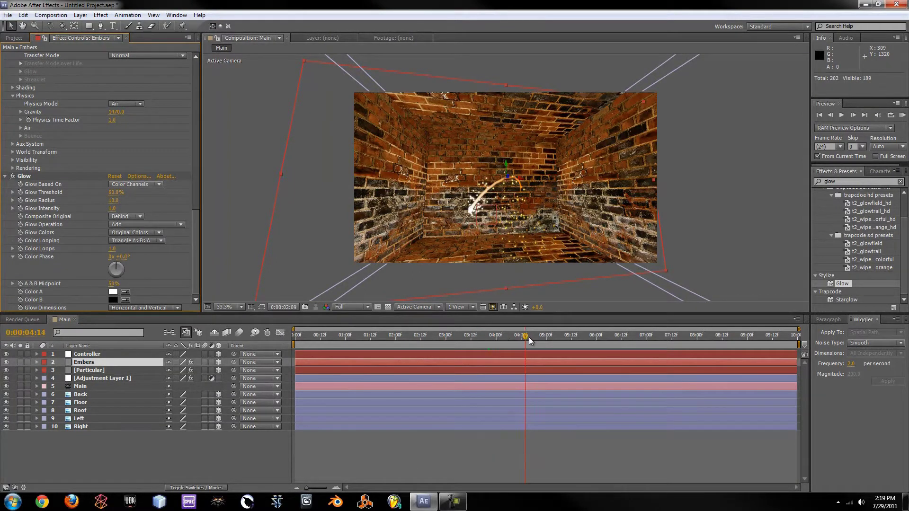
left_click(347, 308)
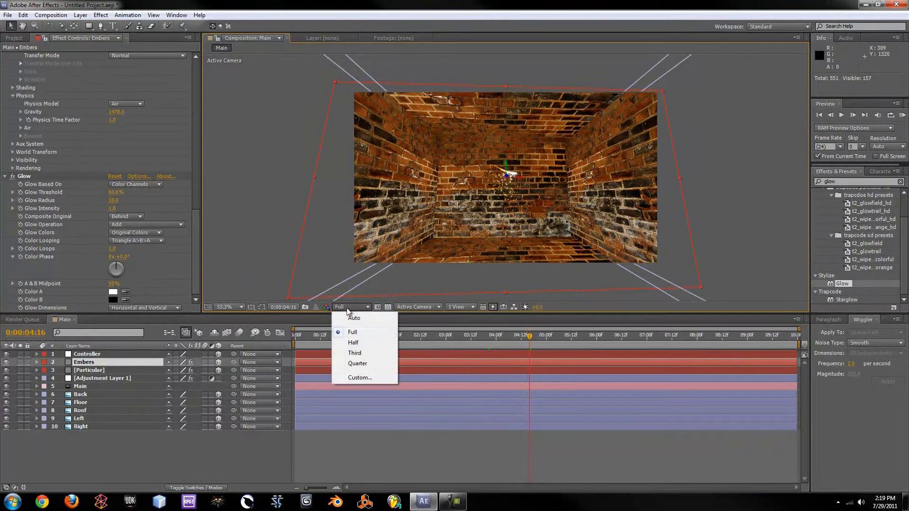
left_click(358, 355)
left_click_drag(524, 338, 391, 348)
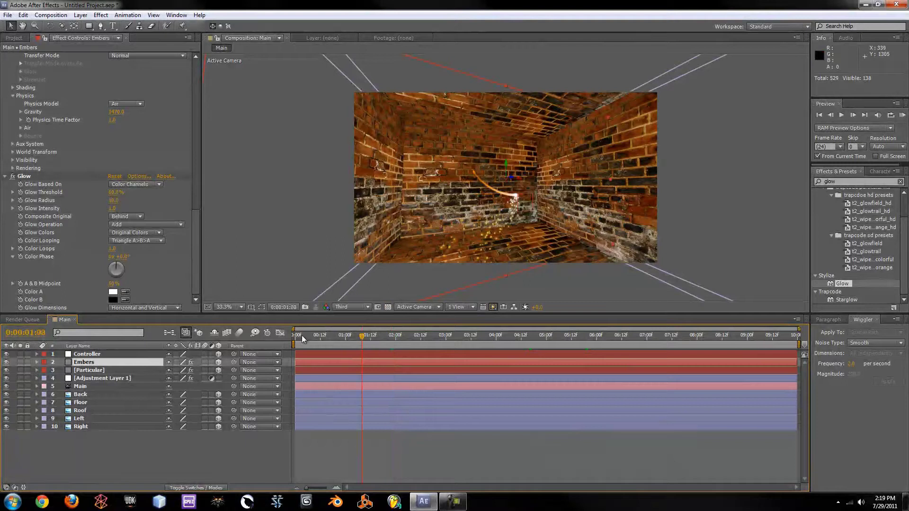
Step: Return to the start of the timeline and begin a new comp-sized solid with the orange colour C26000
left_click(297, 335)
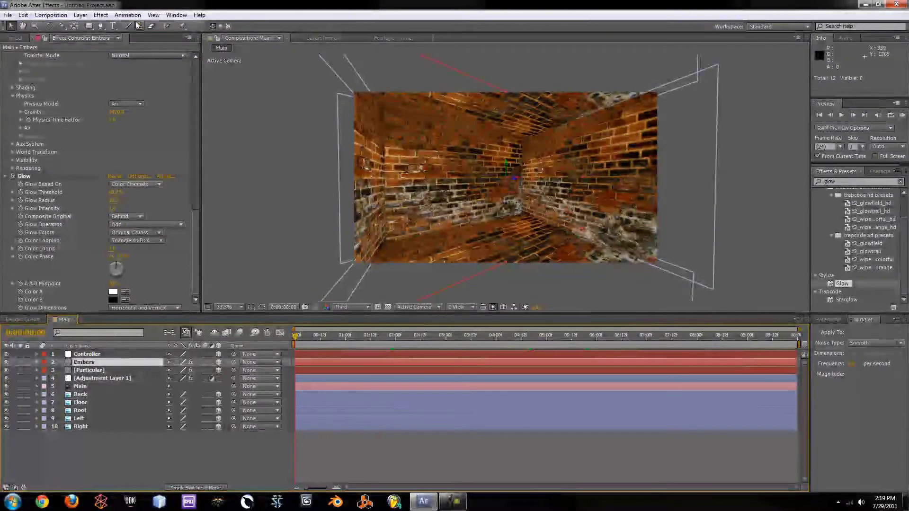
left_click(101, 14)
mouse_move(80, 15)
mouse_move(194, 27)
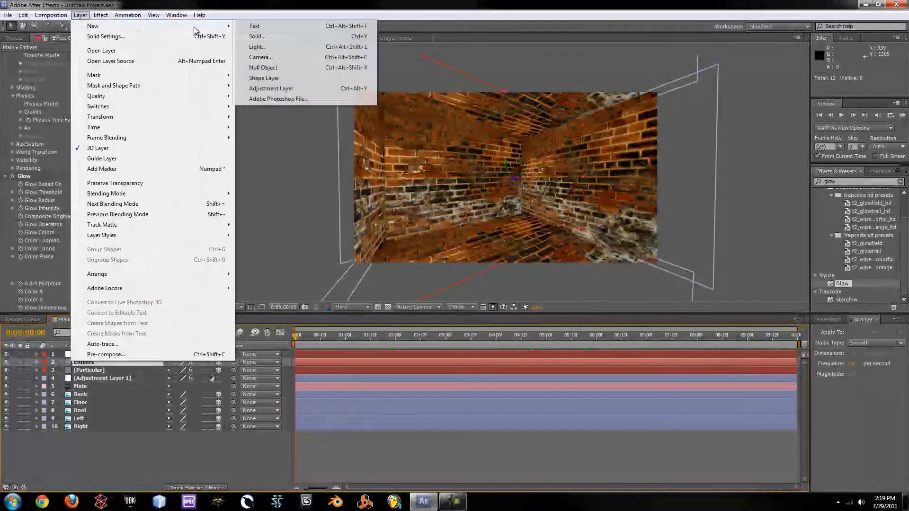
left_click(257, 37)
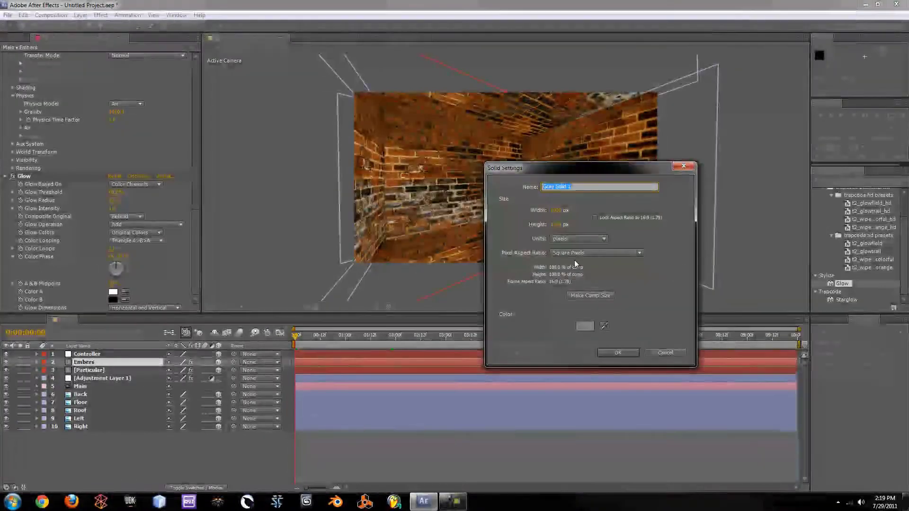
left_click(584, 327)
mouse_move(669, 355)
left_mouse_down()
mouse_move(695, 373)
mouse_move(684, 288)
left_mouse_up()
left_click_drag(701, 372, 703, 375)
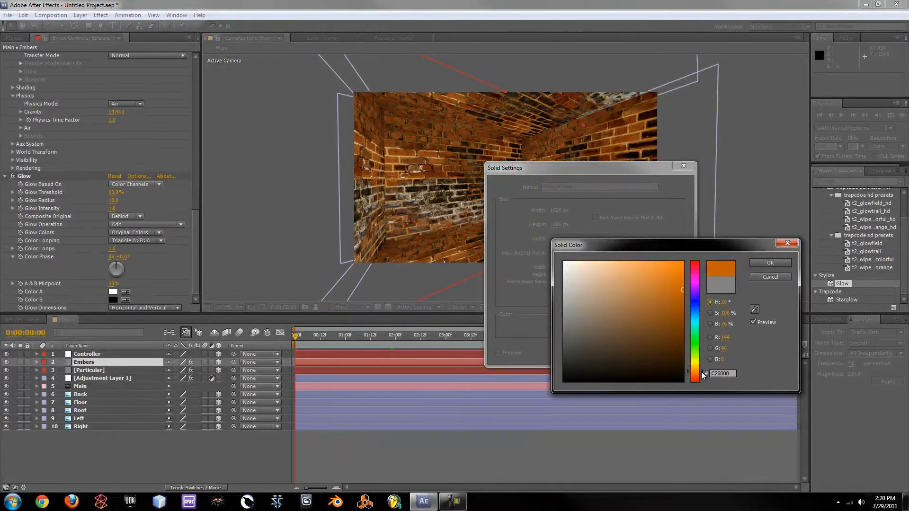
left_click(780, 264)
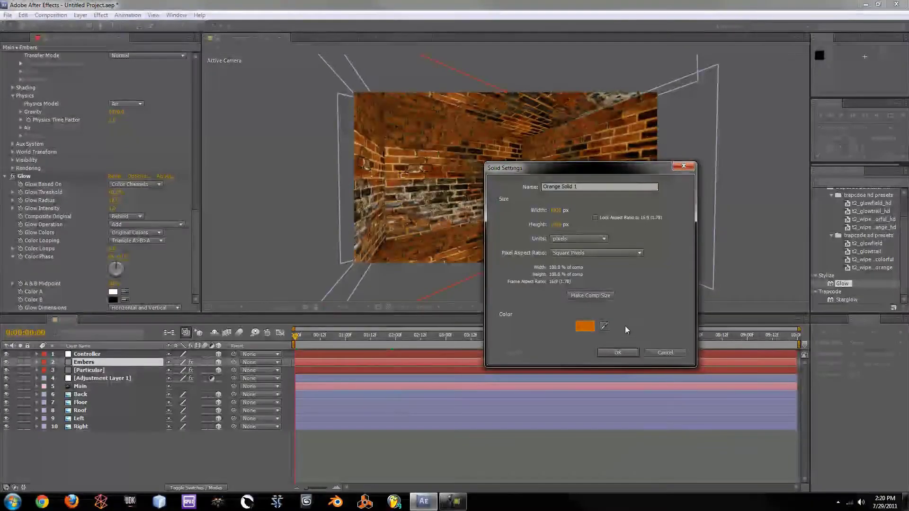
Step: Name the new orange solid Ground and create it
left_click_drag(618, 186, 530, 188)
type("Ground")
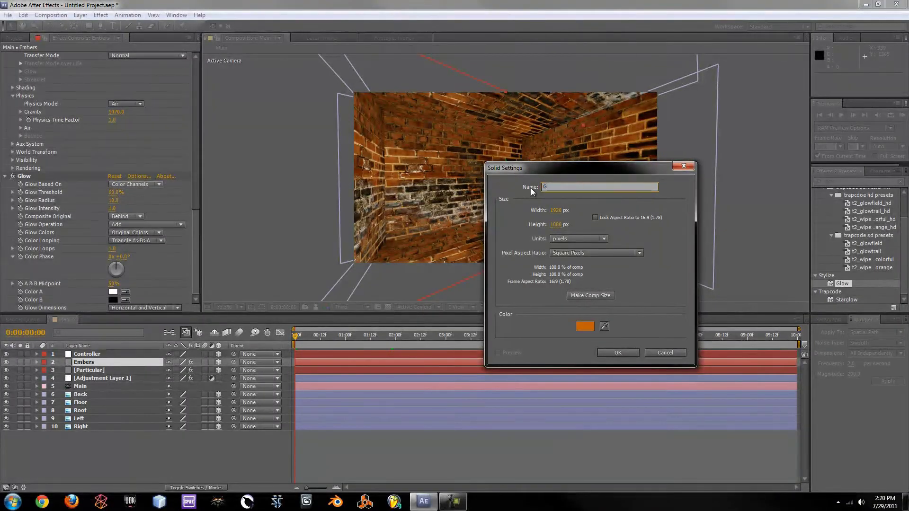
key("Return")
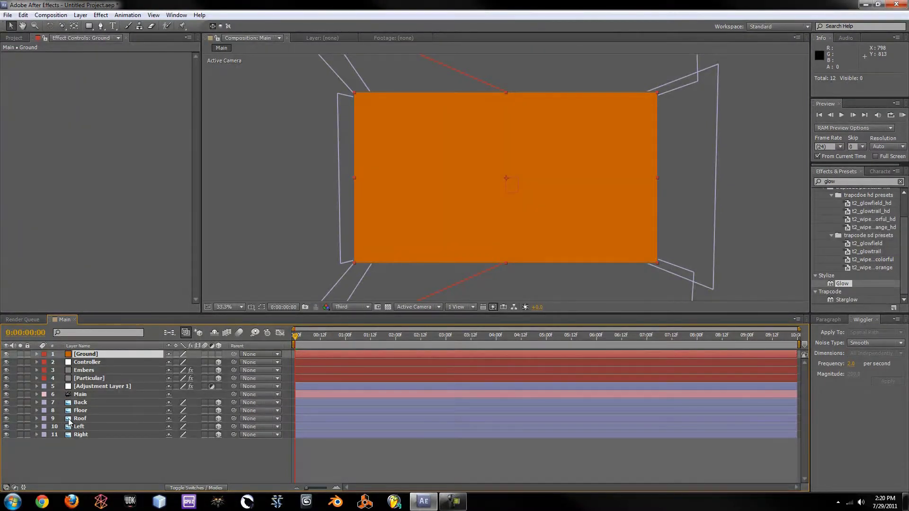
Step: Duplicate the Ground solid layer to get four copies in the composition
key("ctrl+d")
key("ctrl+d")
key("ctrl+d")
key("ctrl+d")
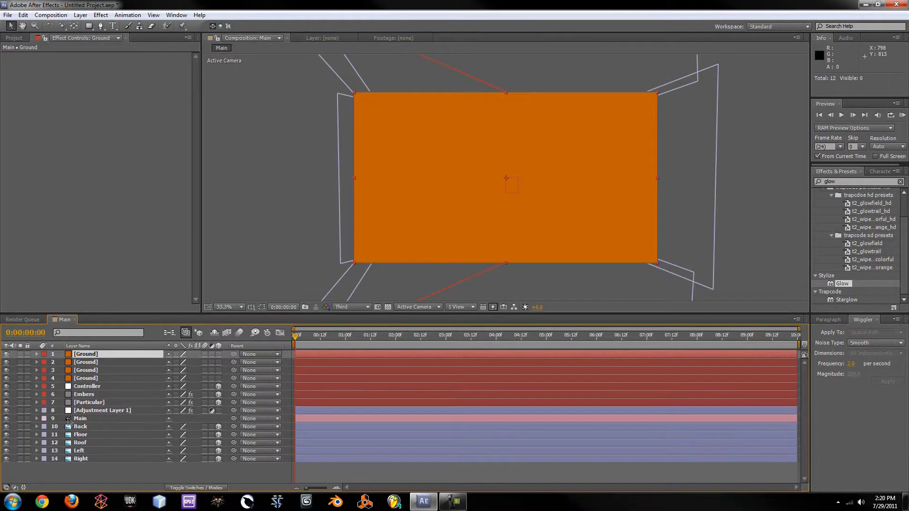
Step: Rename the fourth layer, a Ground copy, as Roof and the third layer as Left
right_click(90, 379)
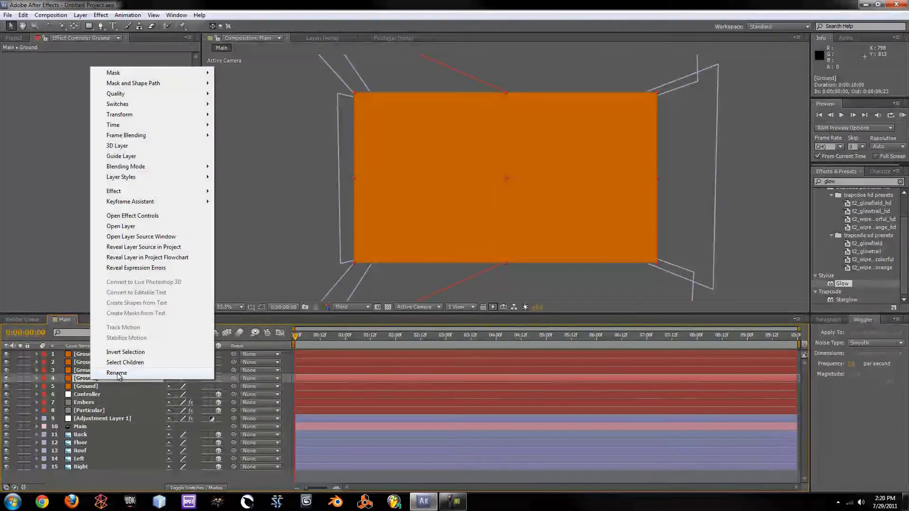
left_click(118, 373)
type("Roof")
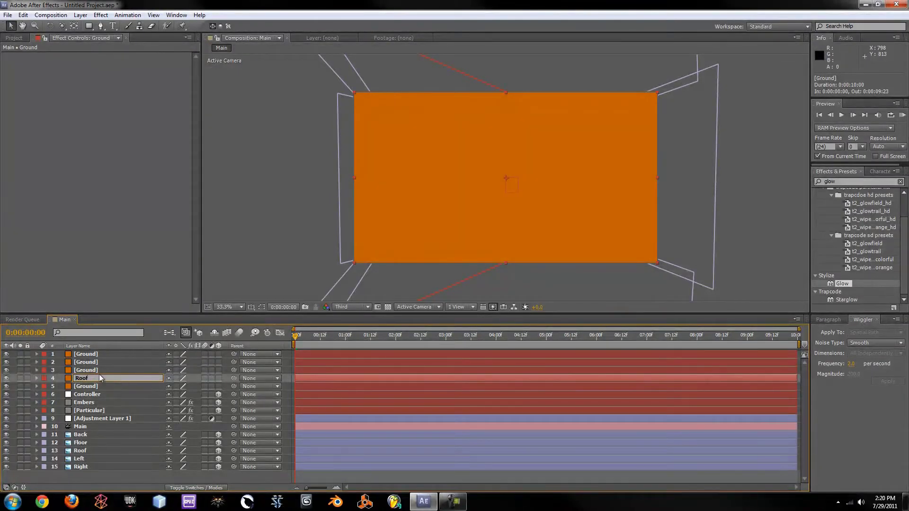
right_click(94, 371)
left_click(117, 364)
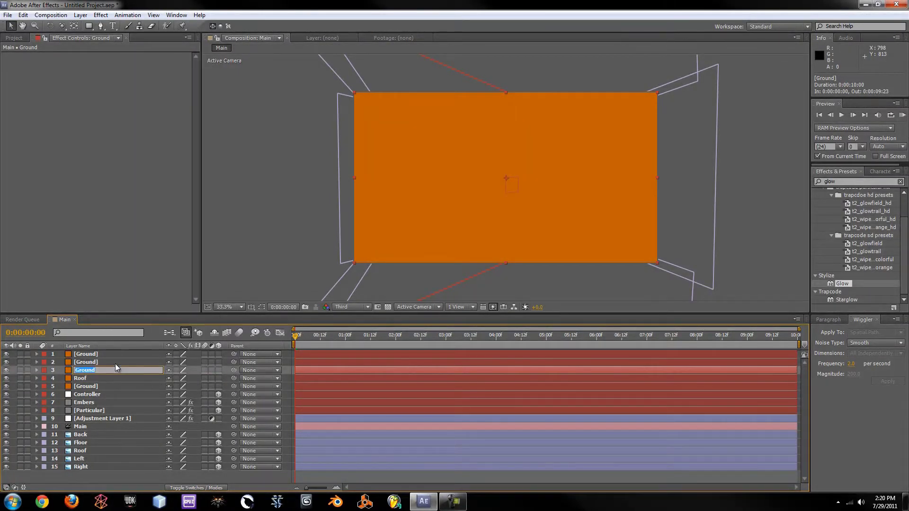
type("Left")
Step: Rename the second layer, a Ground copy, as Right and the first layer as Back
left_click(81, 362)
right_click(82, 362)
left_click(113, 354)
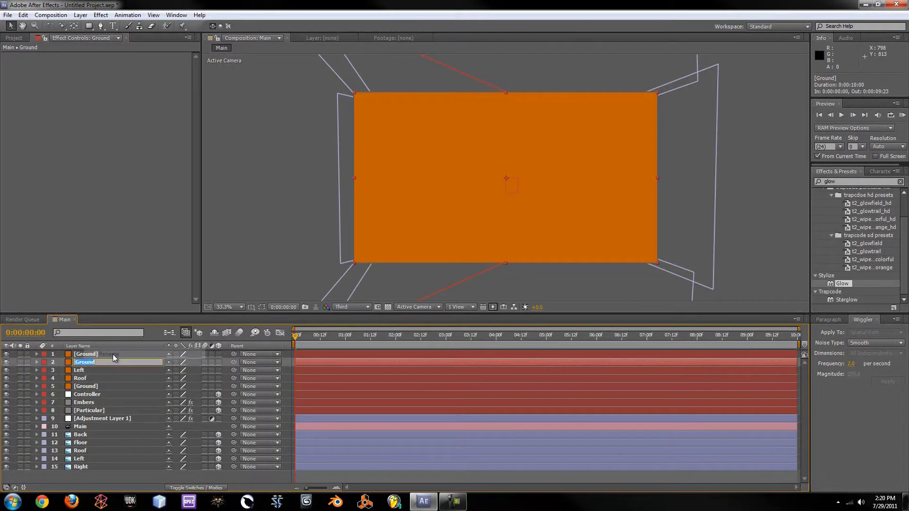
type("Right")
left_click(101, 352)
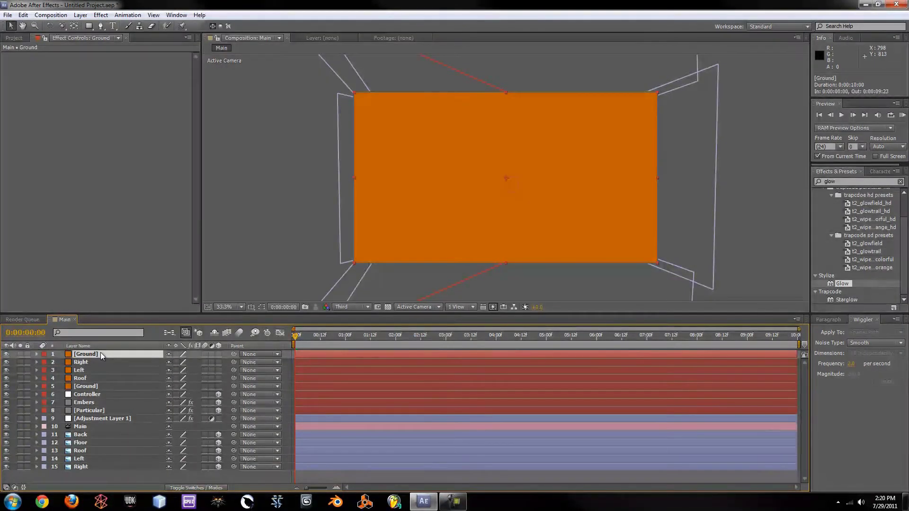
right_click(101, 352)
left_click(129, 348)
type("Back")
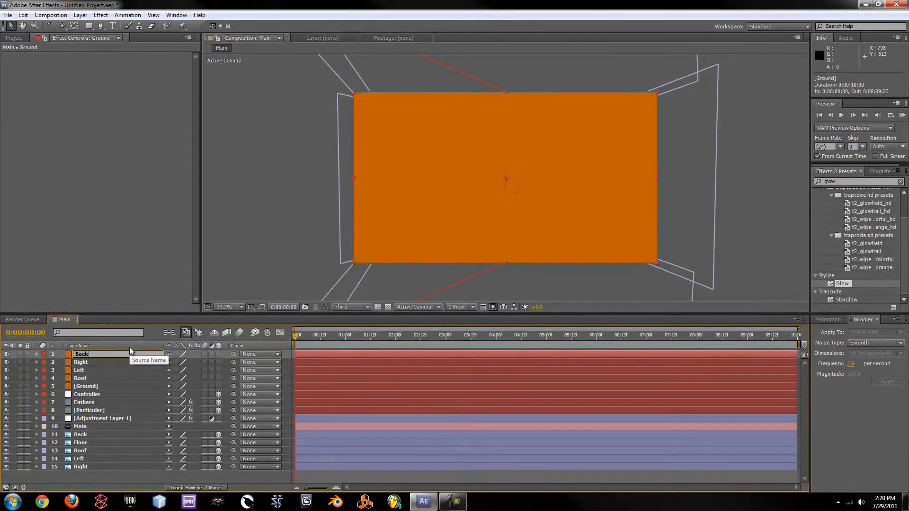
Step: Hide all five orange solid layers so that only the brick room is displayed
left_click(95, 362)
left_click_drag(6, 361, 7, 378)
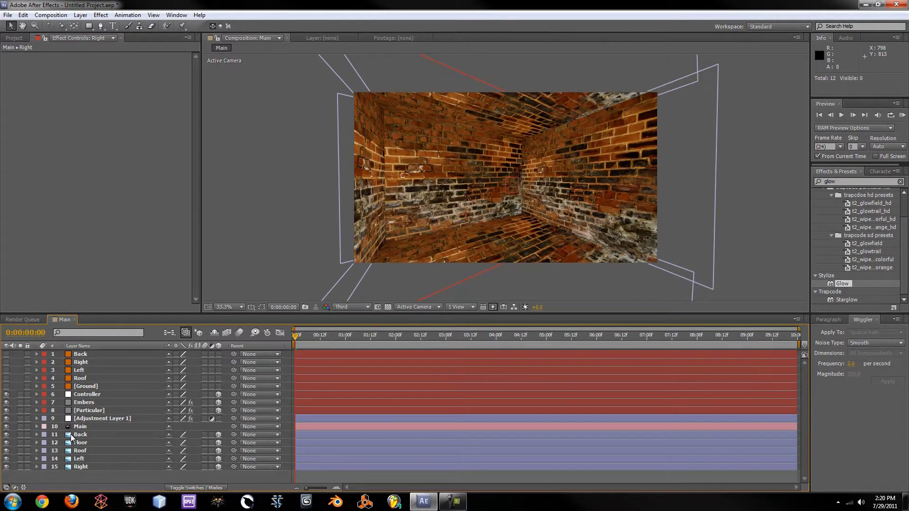
left_click(83, 386)
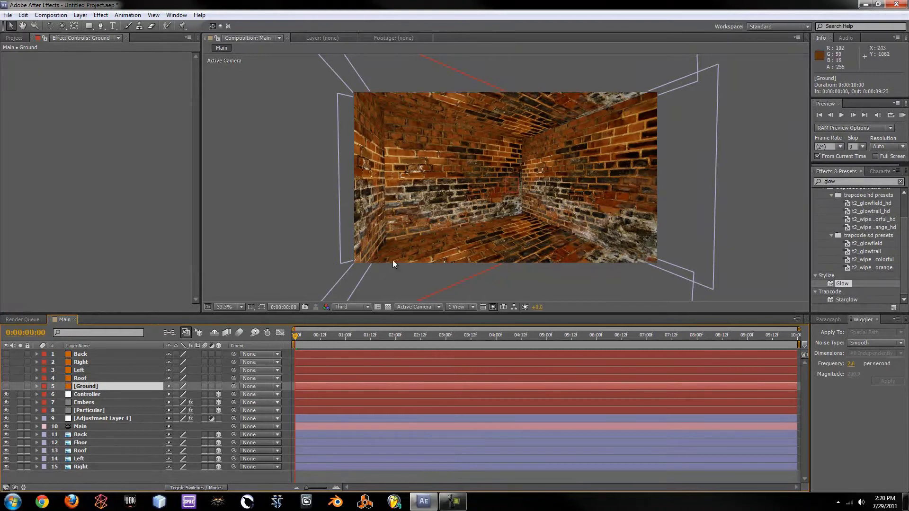
Step: Copy the Transform properties of the brick Floor layer and target the Ground solid's Transform group
left_click(37, 443)
left_click(75, 445)
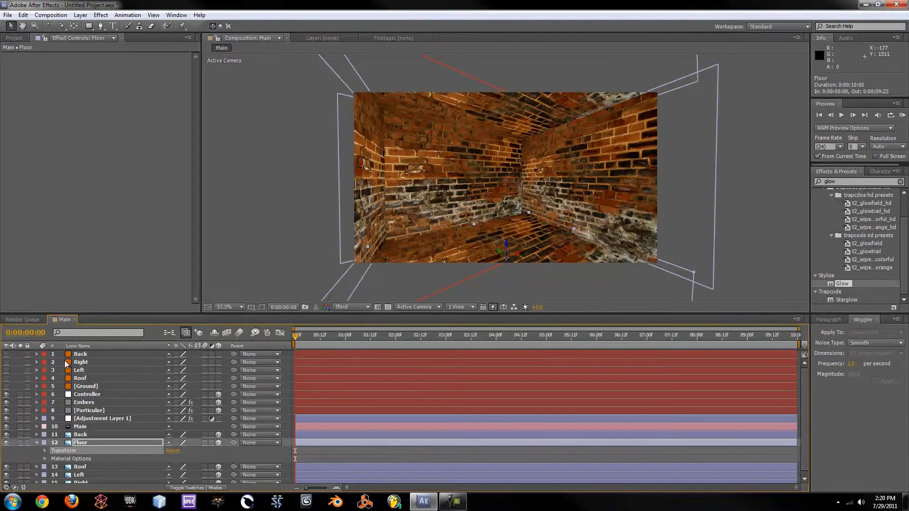
left_click(37, 386)
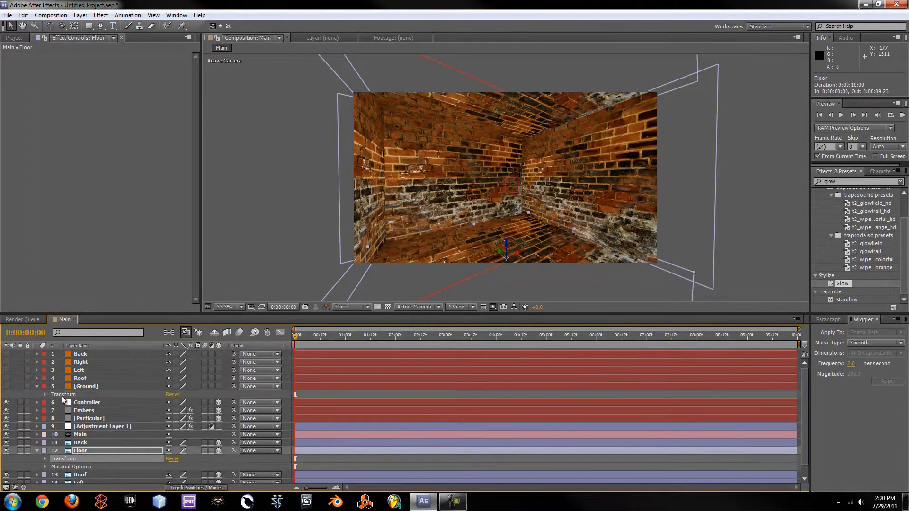
left_click(64, 396)
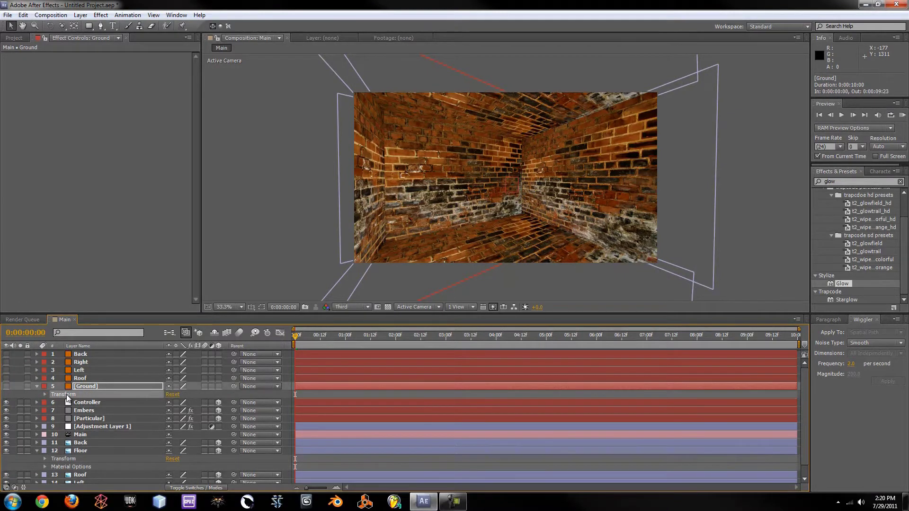
Step: Make the five orange solids 3D layers and show Ground with the Floor layer's transform pasted onto it
left_click(218, 386)
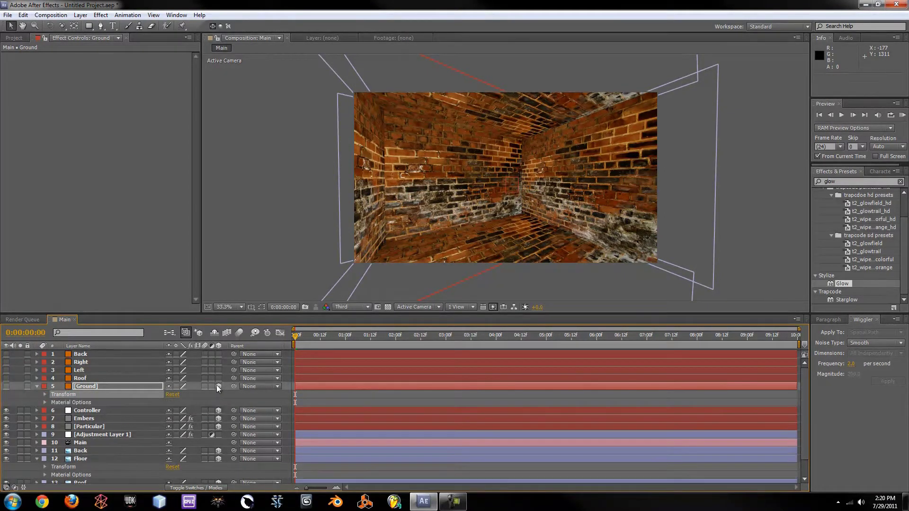
left_click(218, 370)
left_click(218, 377)
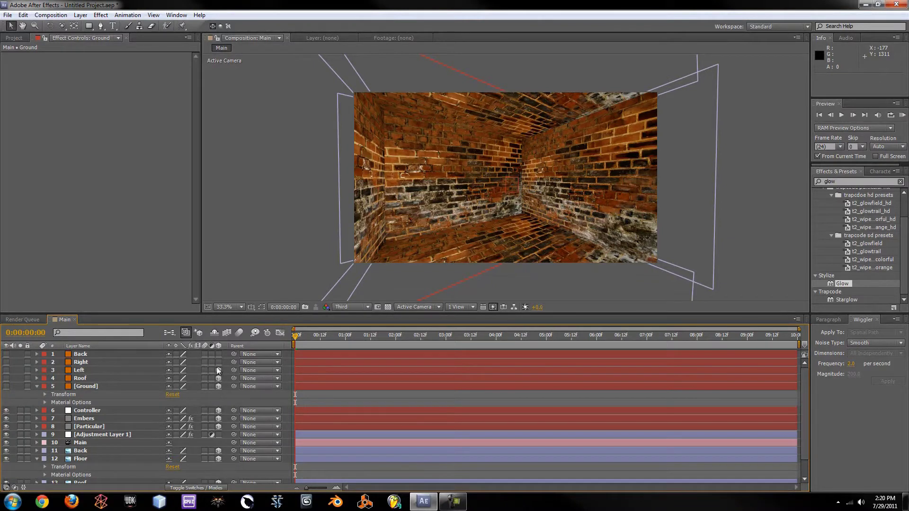
key("Return")
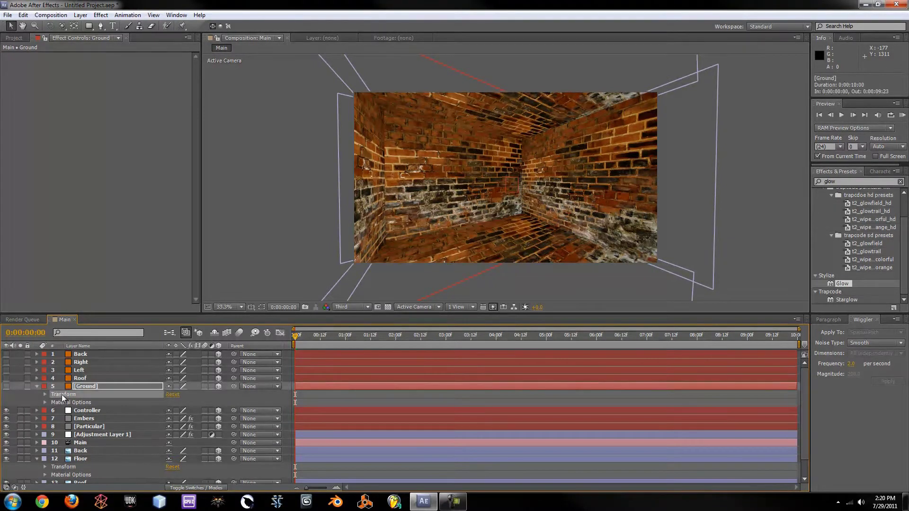
left_click(6, 386)
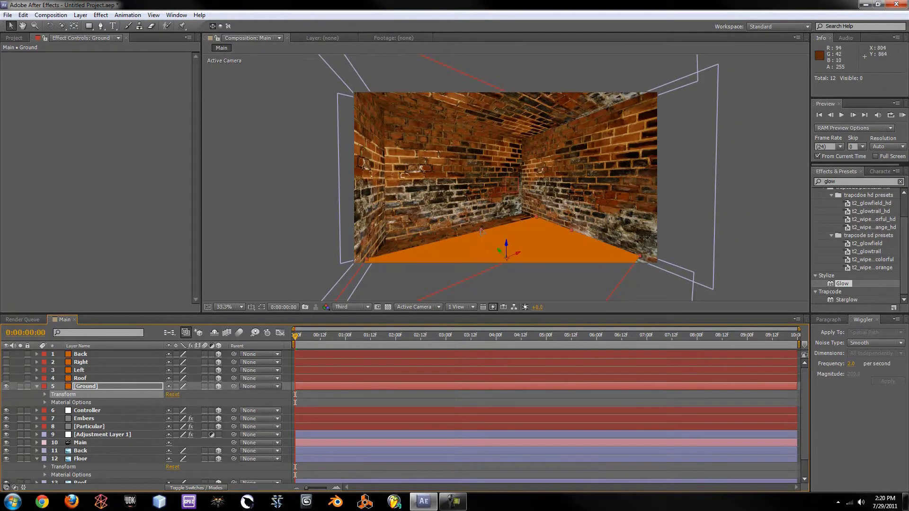
Step: Stretch the Ground solid to about 78%, 157%, 68% scale so it covers the room's floor
left_click_drag(478, 231, 448, 216)
key("ctrl+z")
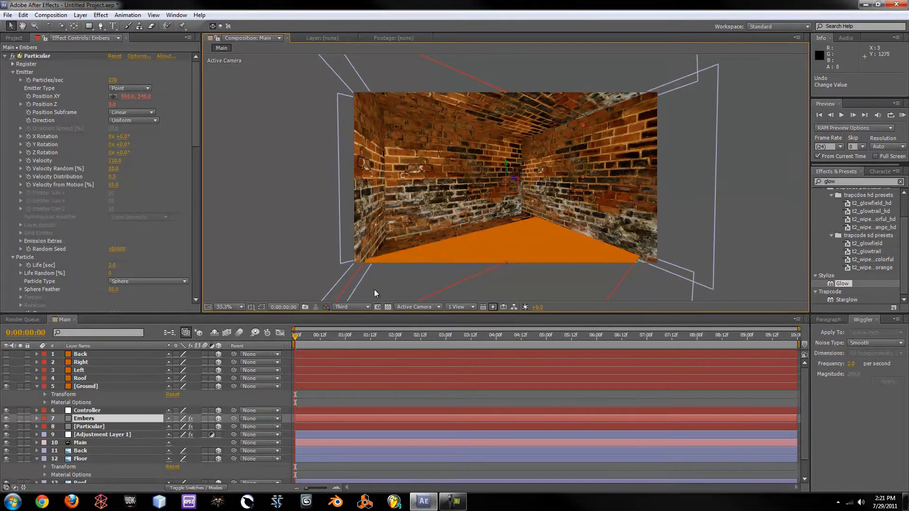
left_click(81, 387)
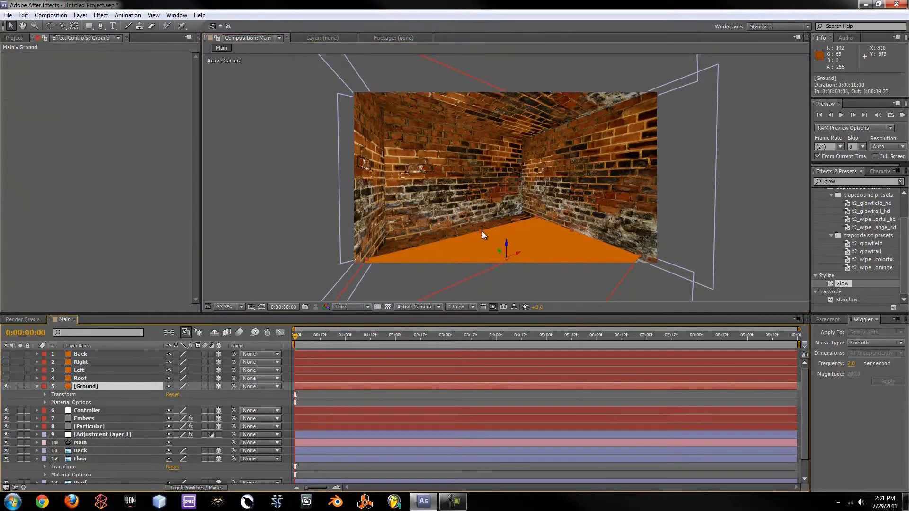
left_click_drag(481, 232, 459, 220)
key("Return")
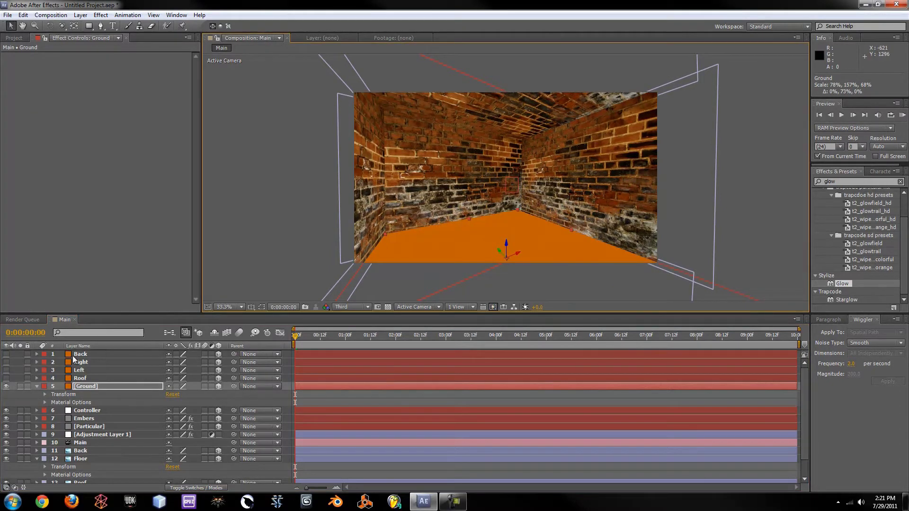
left_click(37, 386)
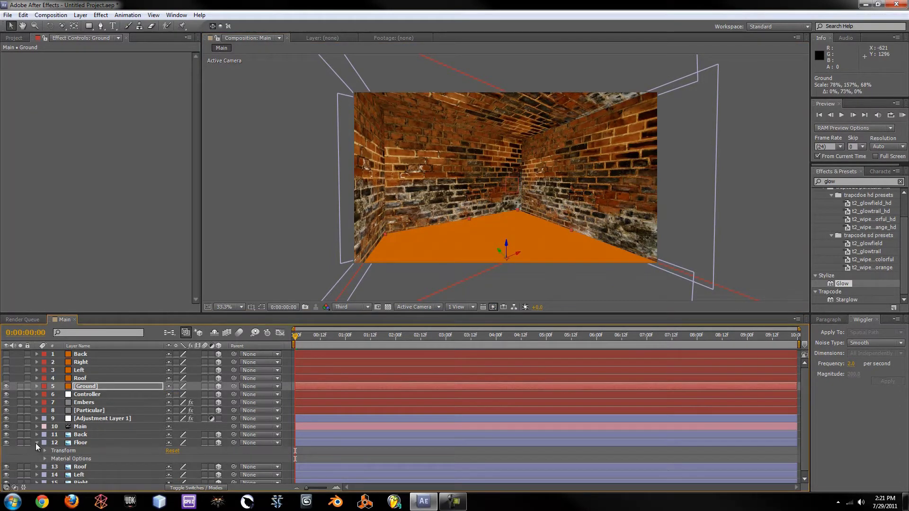
left_click(36, 443)
Step: Copy the brick Roof layer's Transform properties onto the orange Roof solid and make that solid visible
left_click(37, 377)
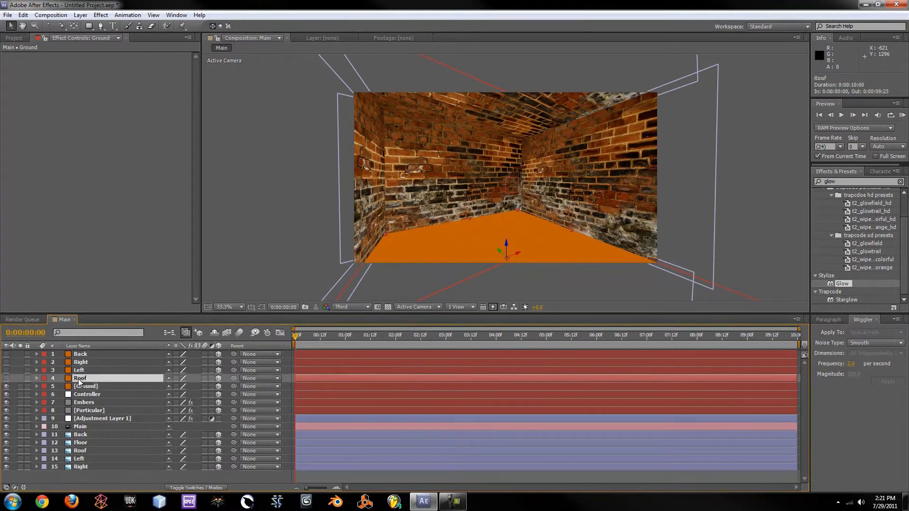
left_click(37, 378)
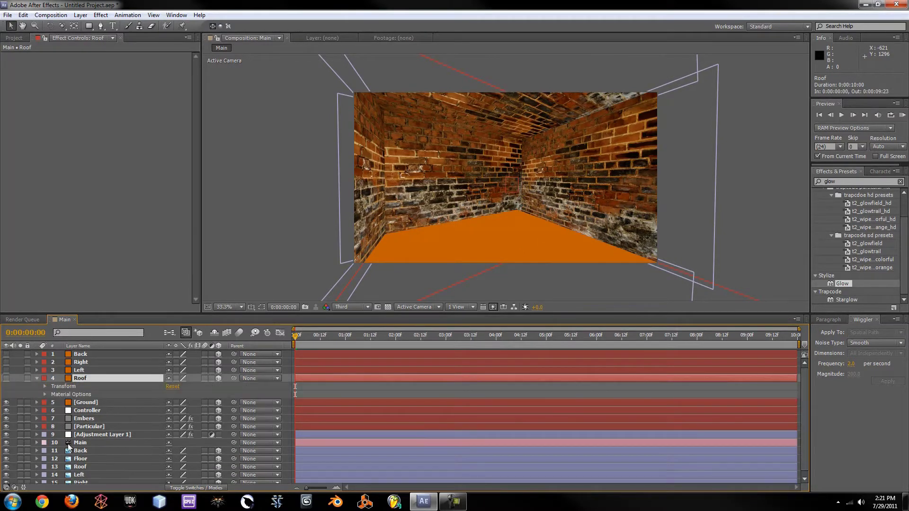
left_click(36, 467)
left_click(75, 407)
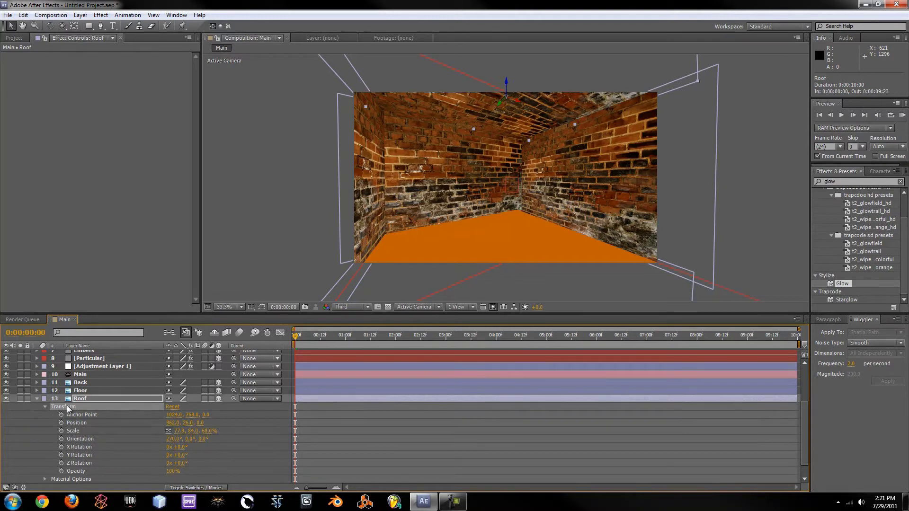
left_click(36, 398)
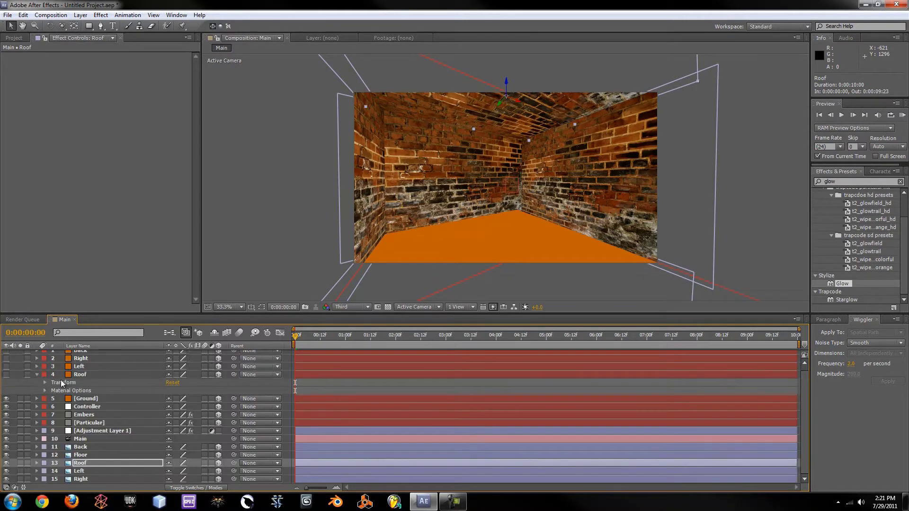
left_click(64, 383)
scroll(65, 385, "up", 1)
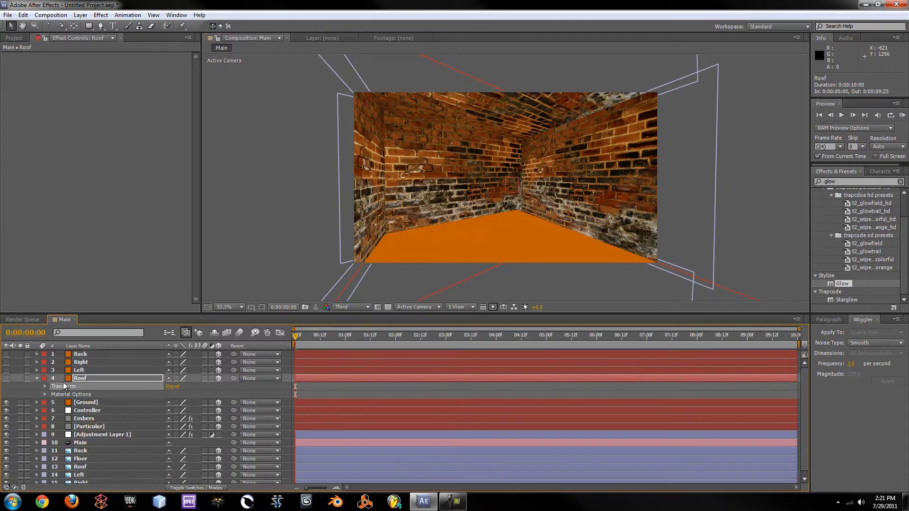
left_click(6, 379)
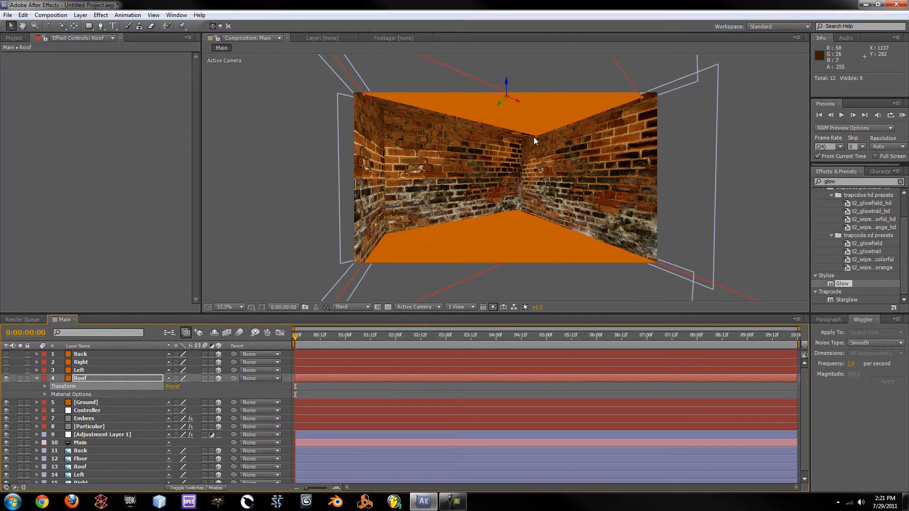
Step: Stretch the orange Roof solid to about 104%, 141%, 68% scale so it covers the ceiling
mouse_move(536, 137)
left_mouse_down()
mouse_move(509, 139)
mouse_move(533, 145)
left_mouse_up()
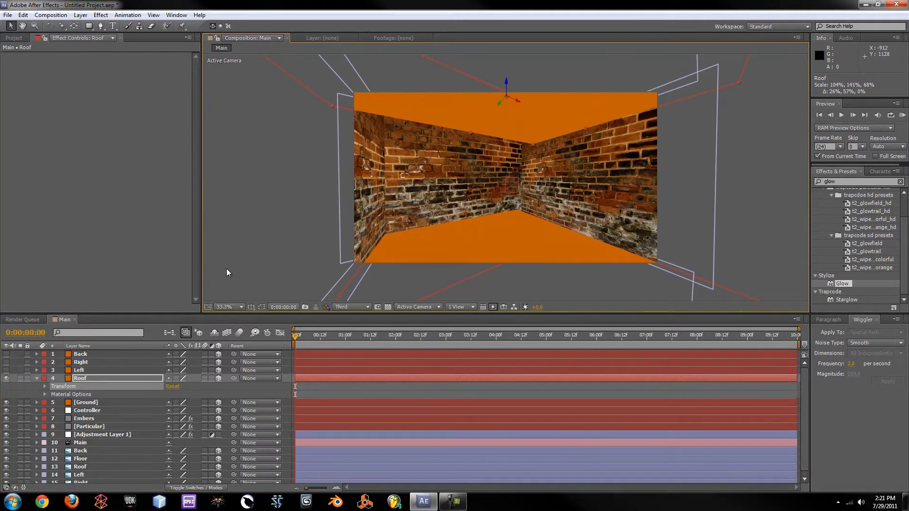
left_click(37, 378)
Step: Copy the brick Left layer's Transform properties onto the orange Left solid and make that solid visible
left_click(77, 372)
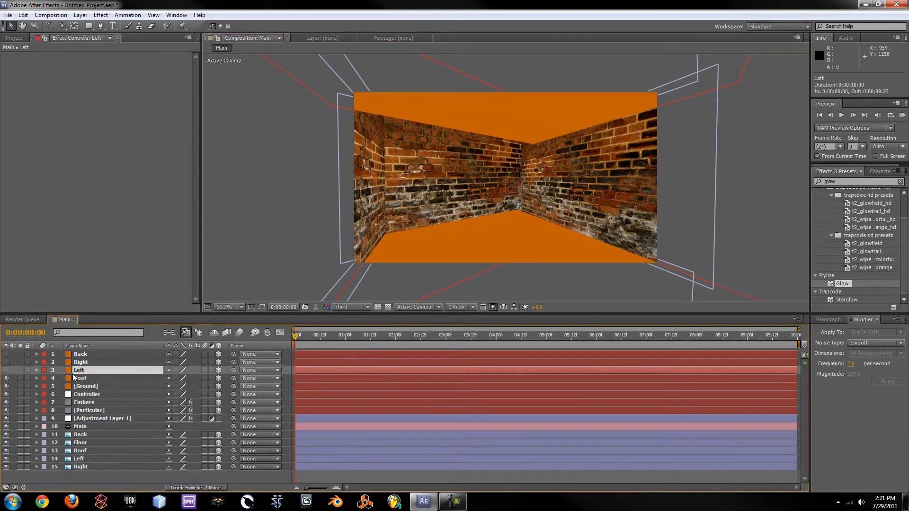
left_click(33, 370)
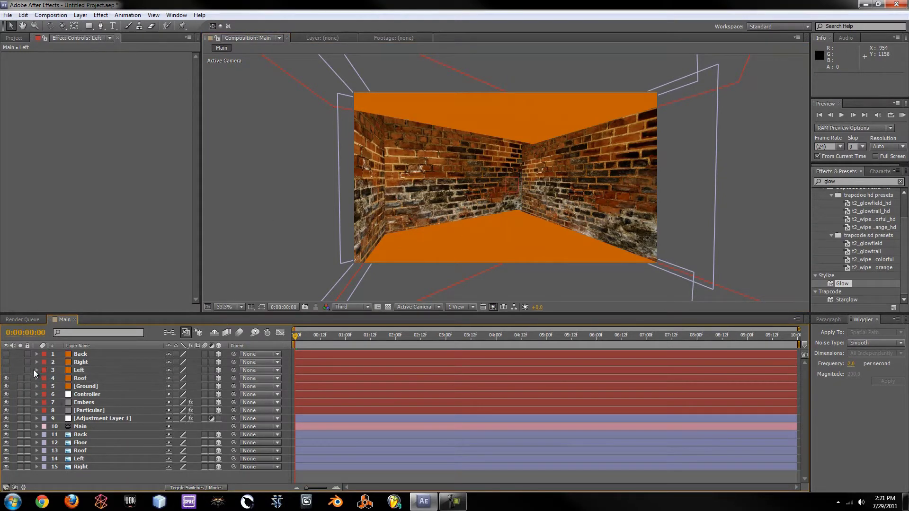
left_click(37, 459)
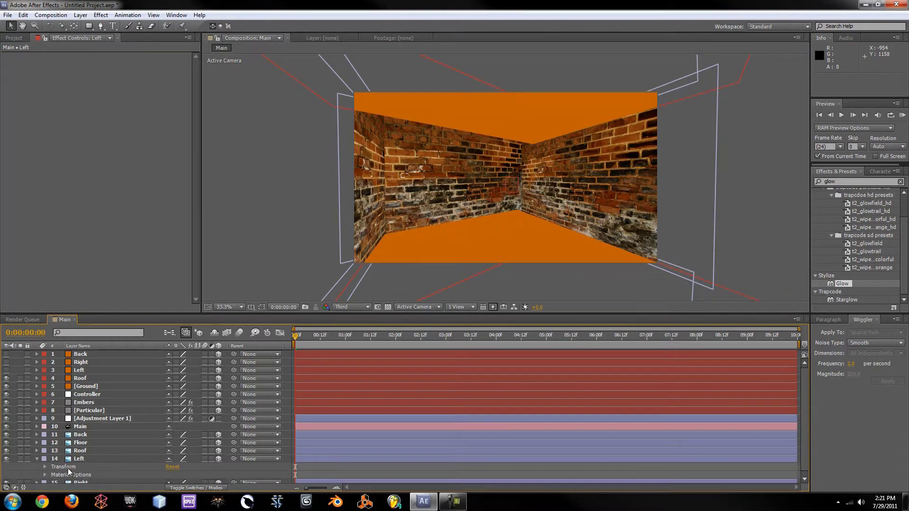
left_click(68, 469)
left_click(67, 370)
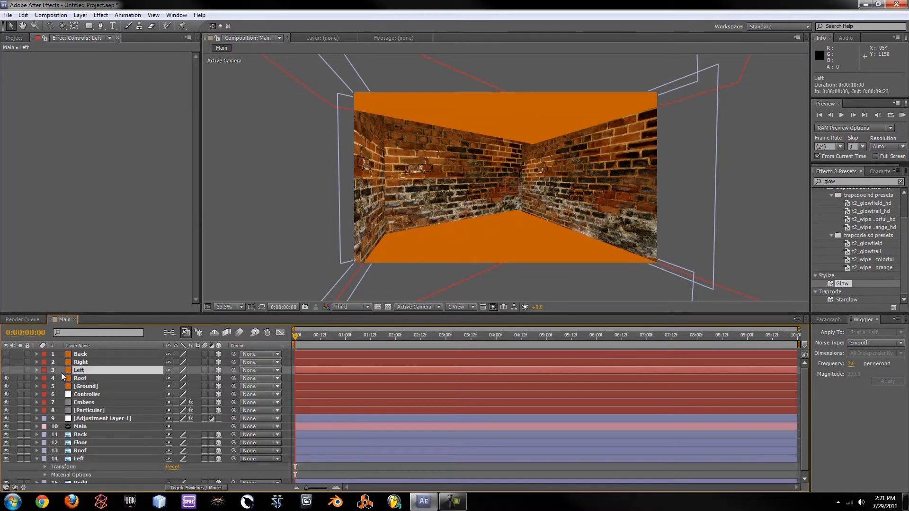
left_click(36, 370)
left_click(72, 378)
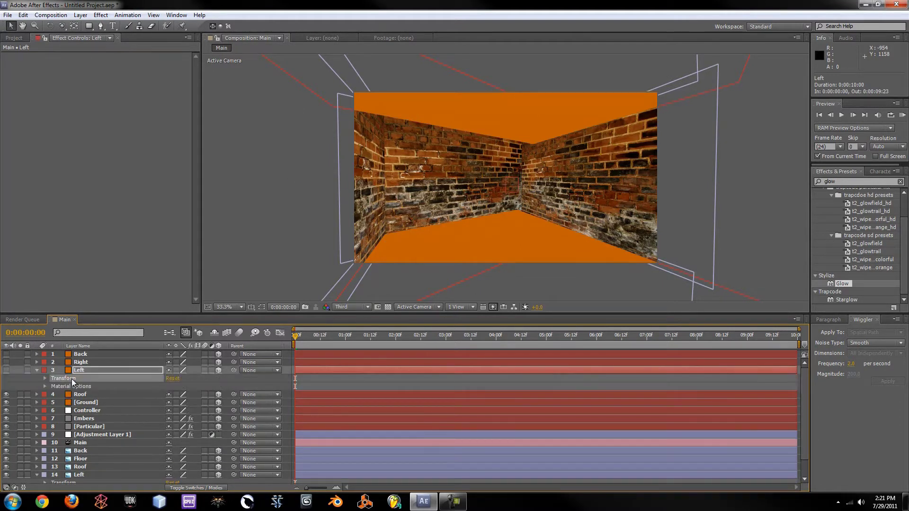
left_click(6, 370)
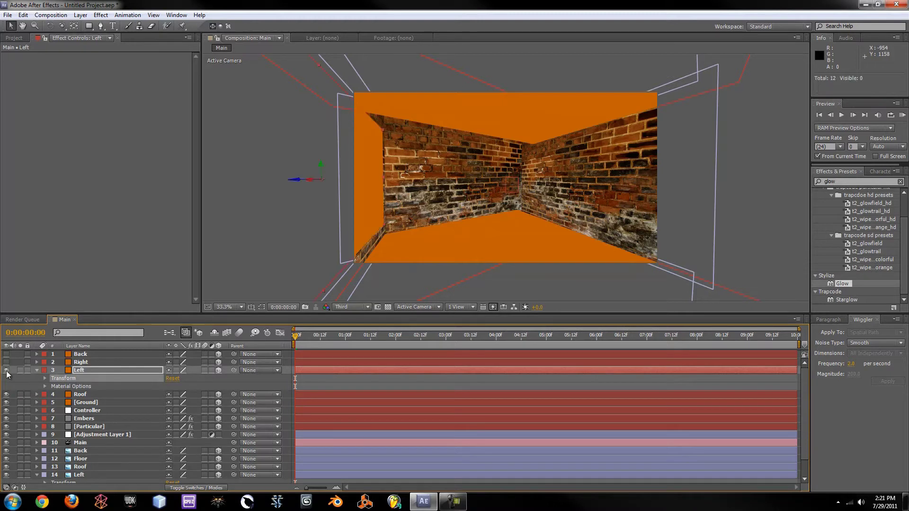
Step: Stretch the orange Left solid to about 73%, 93%, 68% scale so it covers the left wall
left_click_drag(383, 223, 385, 239)
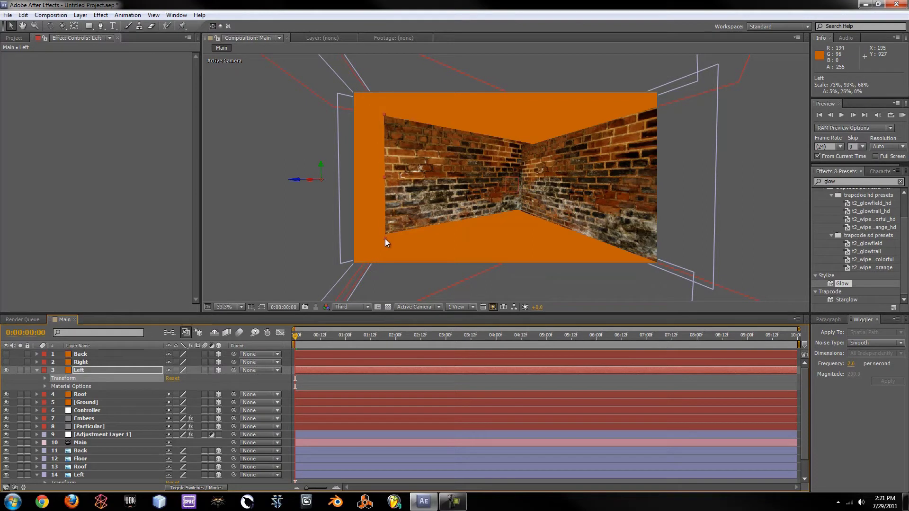
left_click(36, 371)
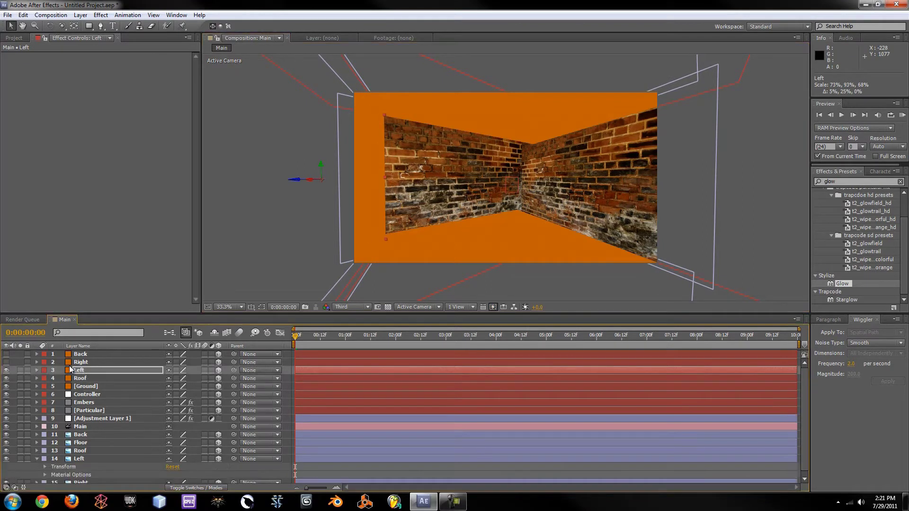
left_click(36, 458)
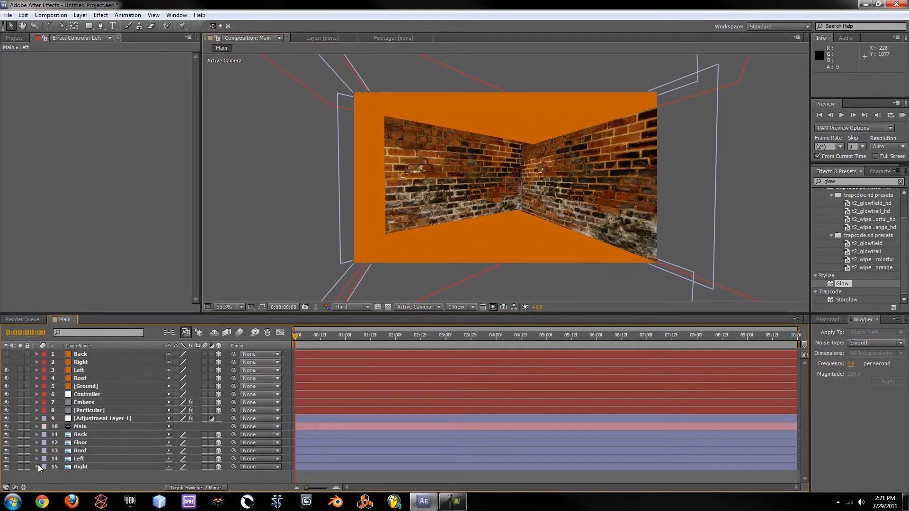
Step: Copy the brick Right layer's Transform properties onto the orange Right solid, show it and stretch it to about 71%, 100%, 68% scale
left_click(37, 467)
left_click(62, 472)
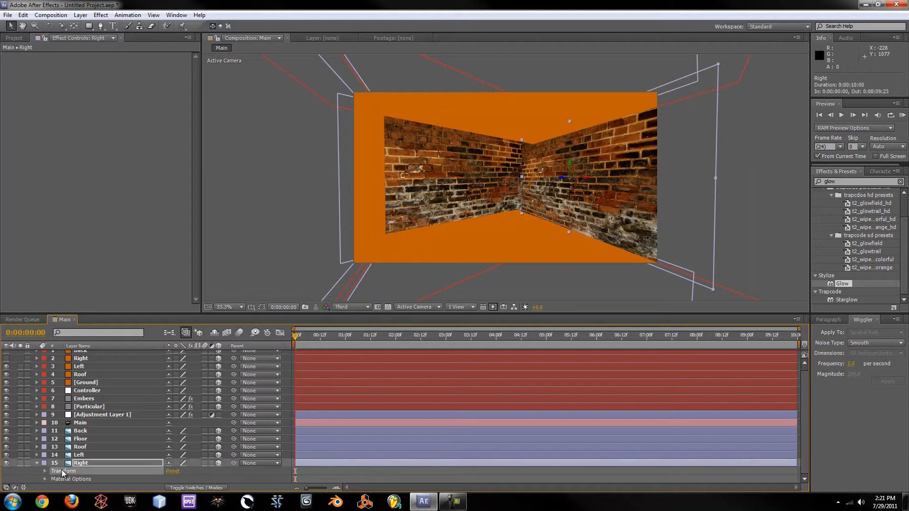
left_click(37, 359)
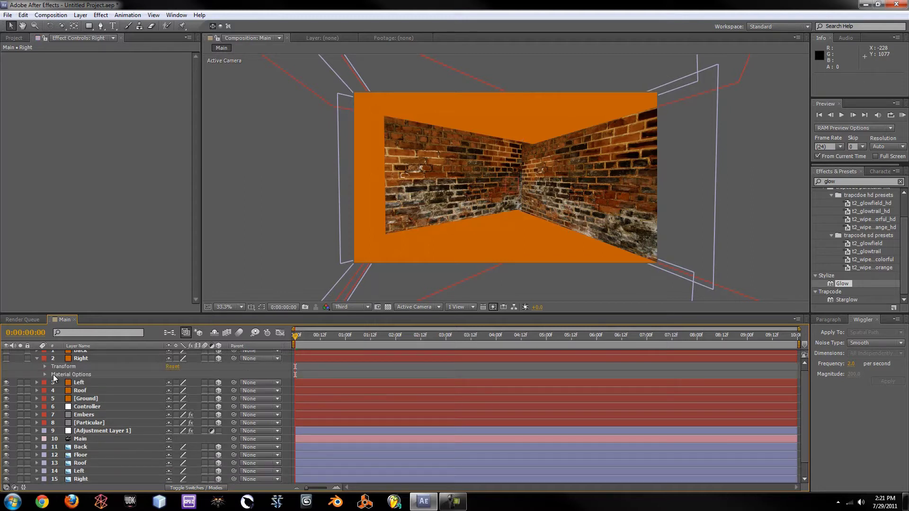
left_click(56, 368)
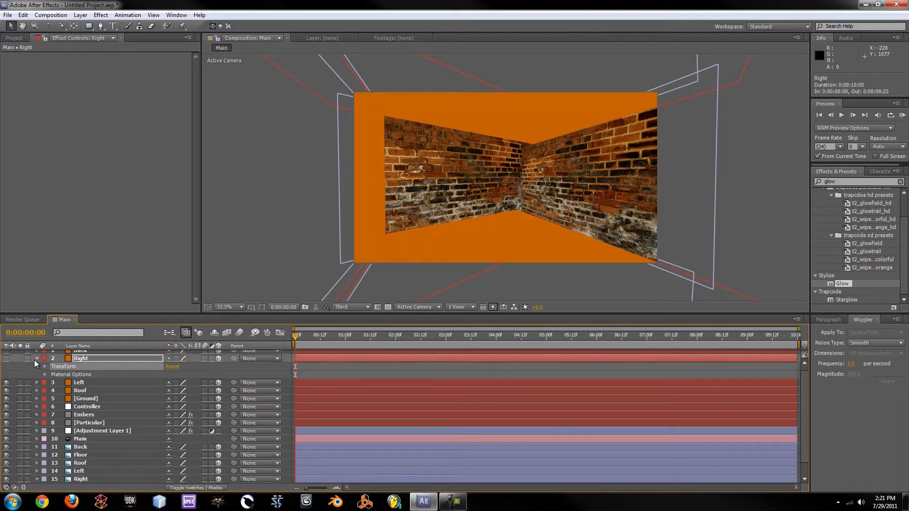
left_click(6, 359)
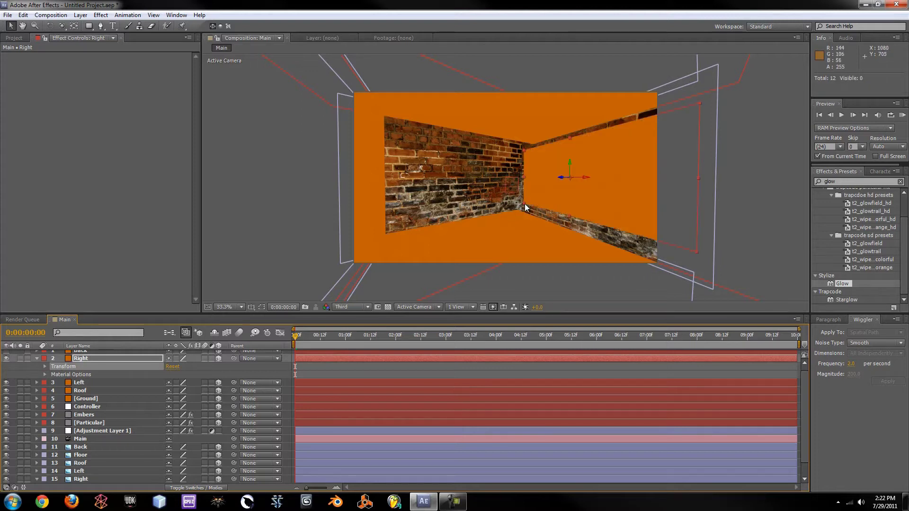
left_click_drag(522, 212, 523, 215)
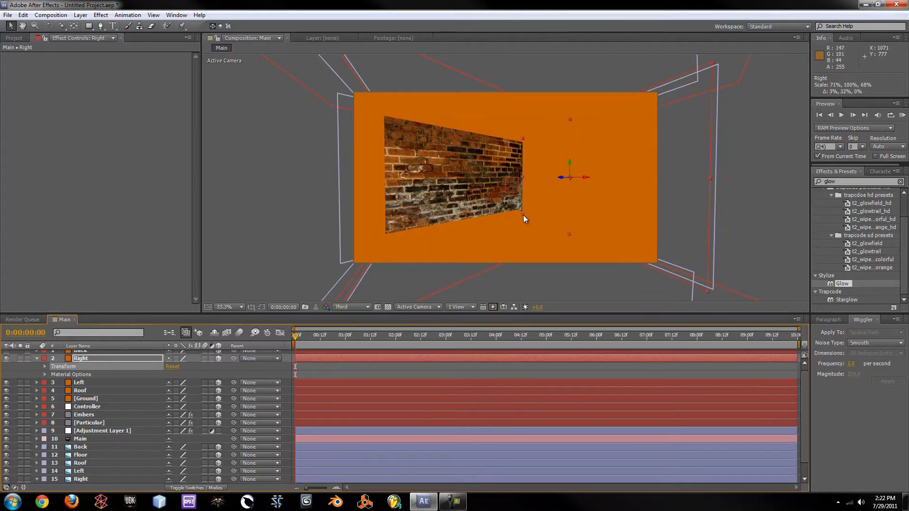
left_click(37, 359)
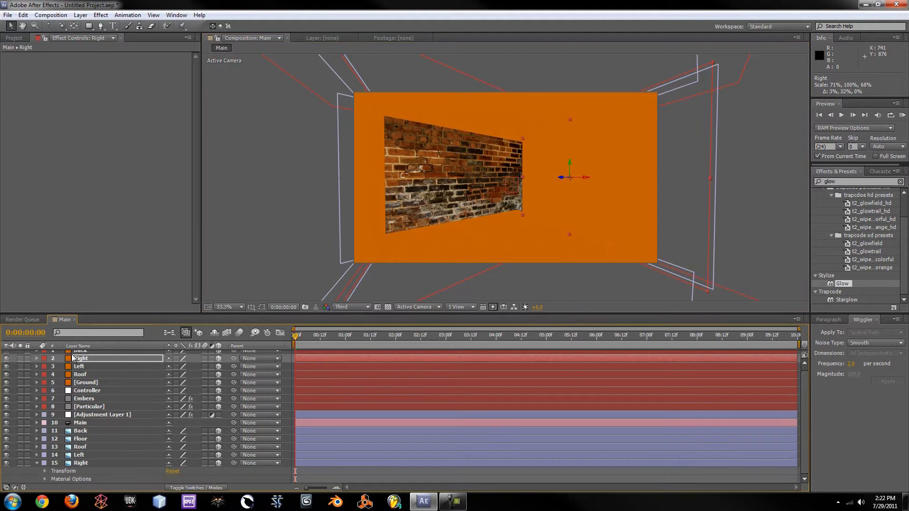
Step: Copy the brick Back layer's Transform properties onto the orange Back solid, show it and stretch it to about 109%, 126%, 68% scale
left_click(78, 353)
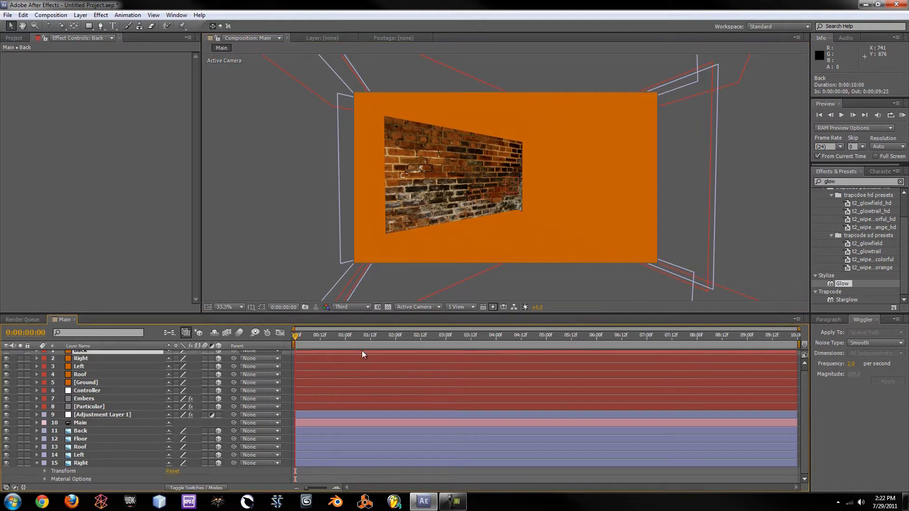
left_click(37, 351)
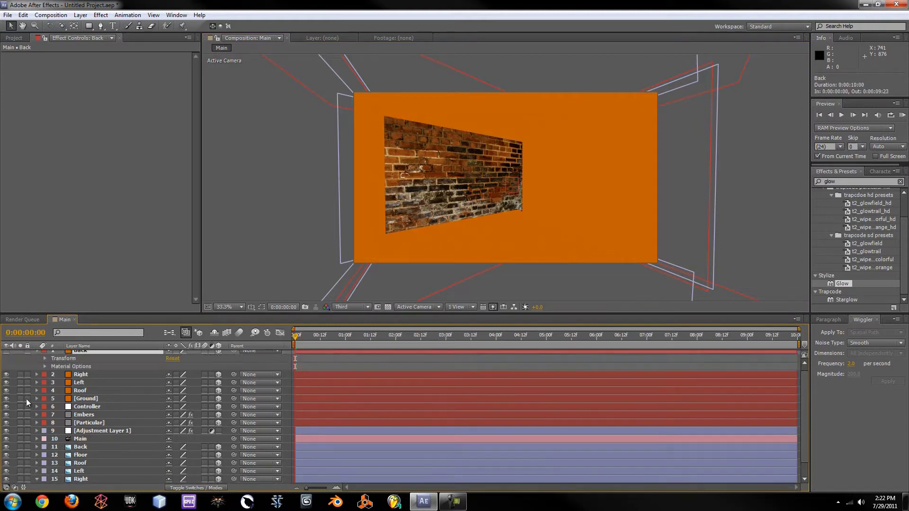
left_click(37, 447)
left_click(67, 409)
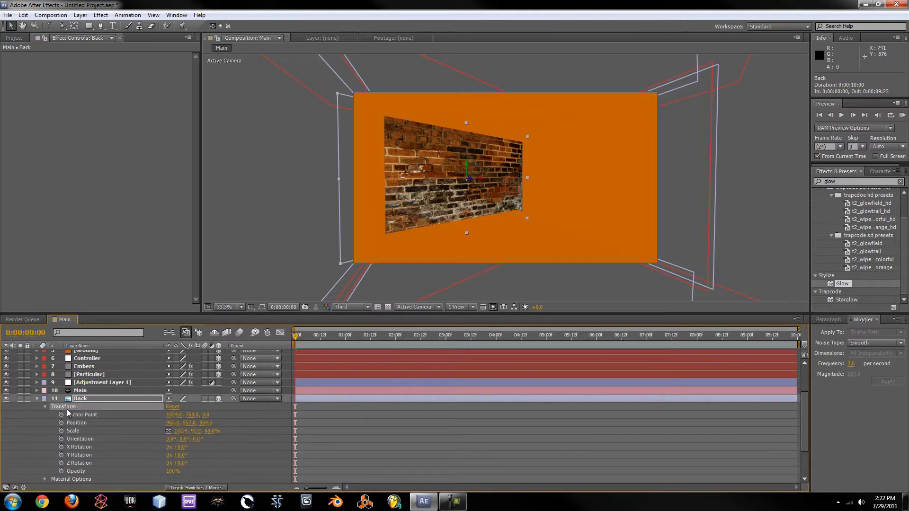
left_click(37, 399)
scroll(138, 375, "up", 3)
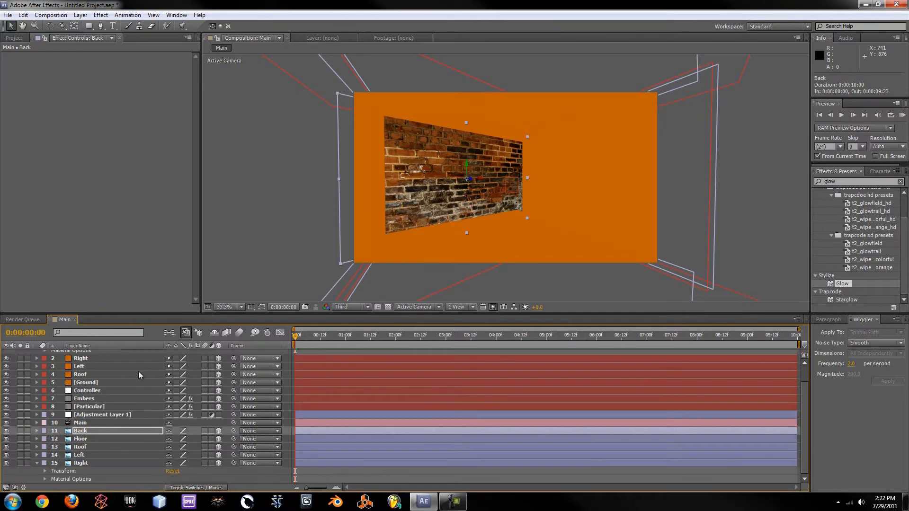
scroll(568, 403, "up", 2)
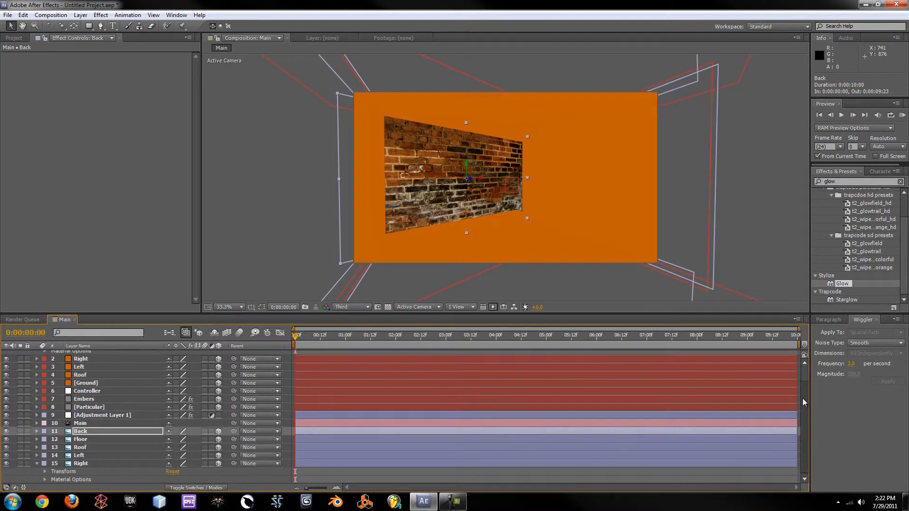
left_click(78, 362)
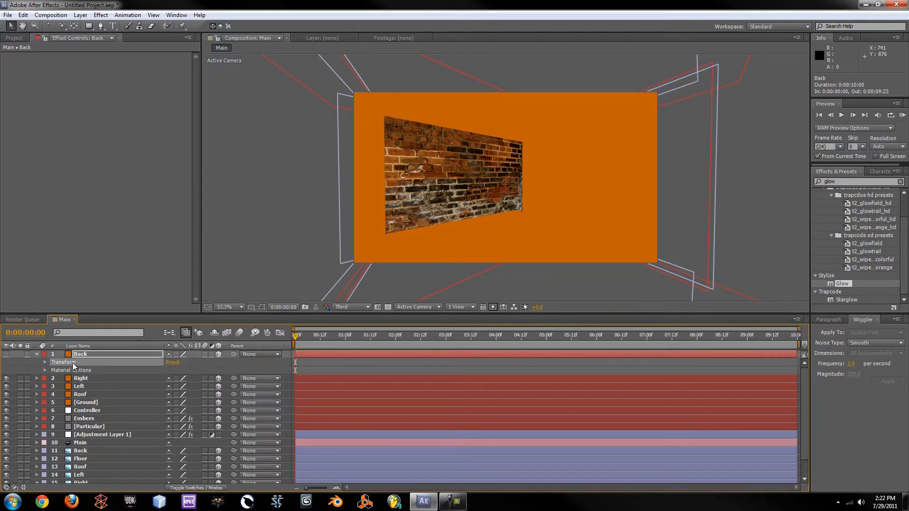
left_click(6, 354)
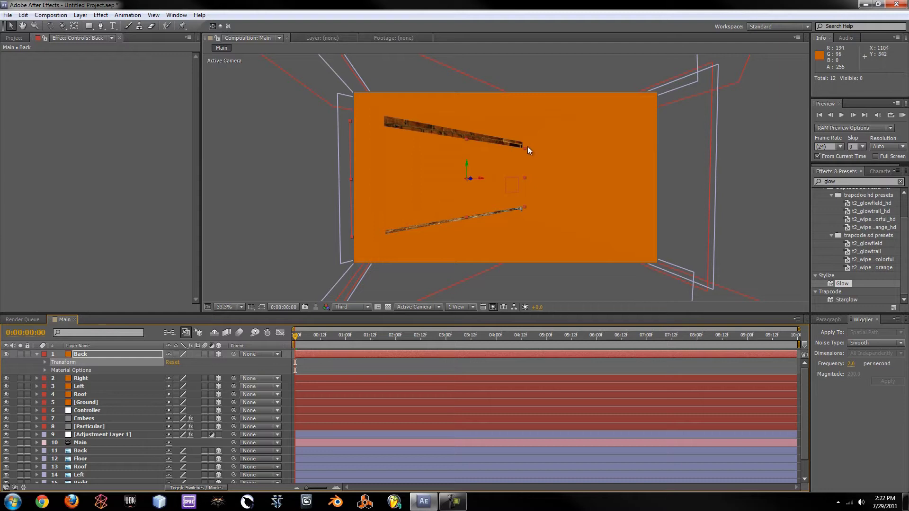
left_click_drag(526, 148, 529, 138)
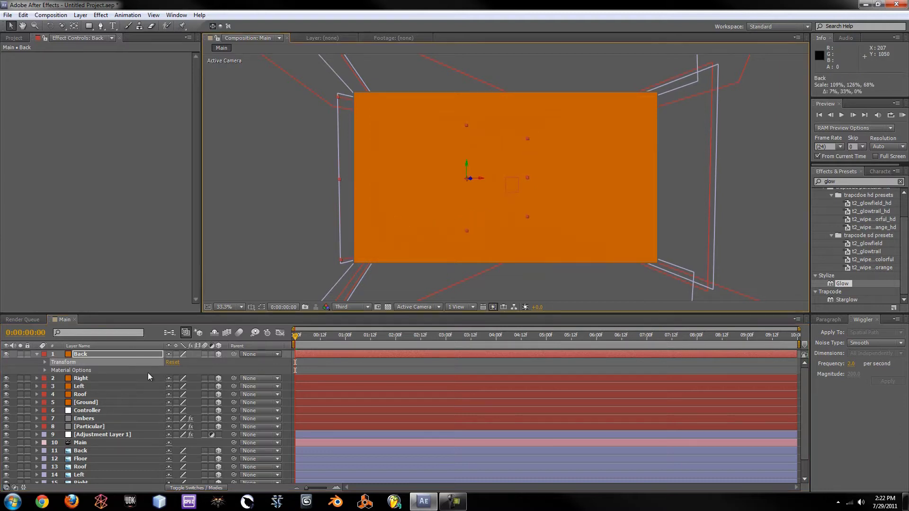
Step: Set the blending mode of the orange Ground, Roof, Left, Right and Back solids to Classic Color Dodge
left_click(208, 488)
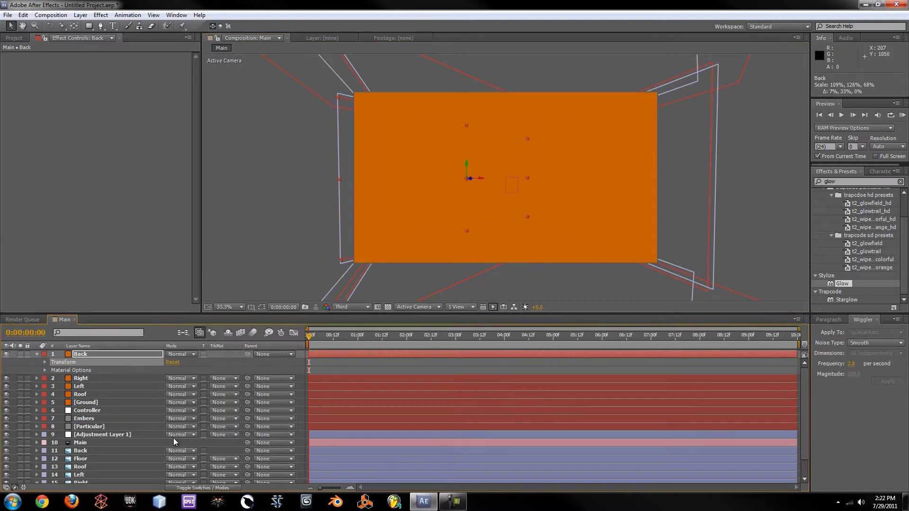
left_click(180, 403)
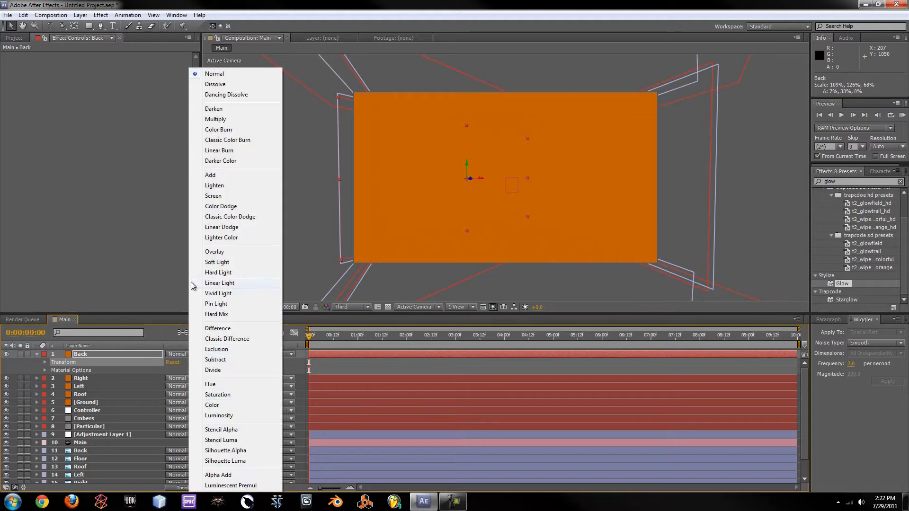
left_click(214, 216)
left_click(179, 394)
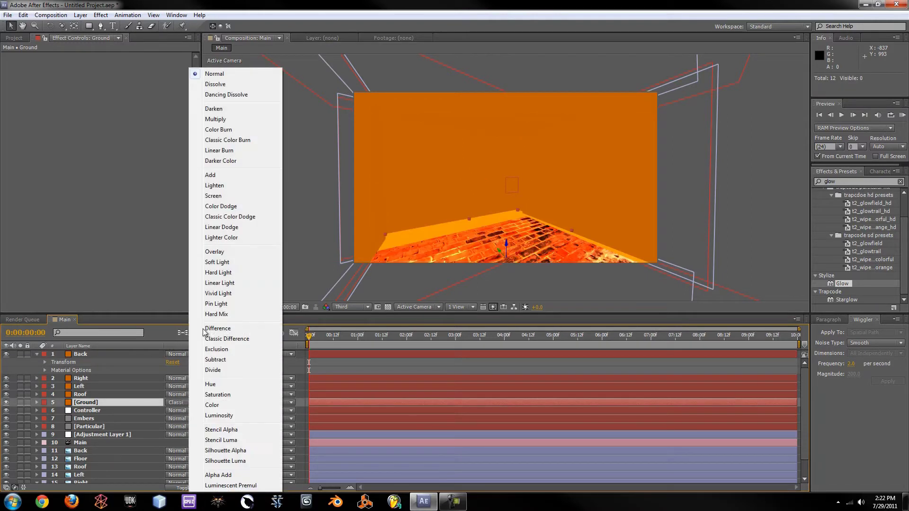
left_click(218, 216)
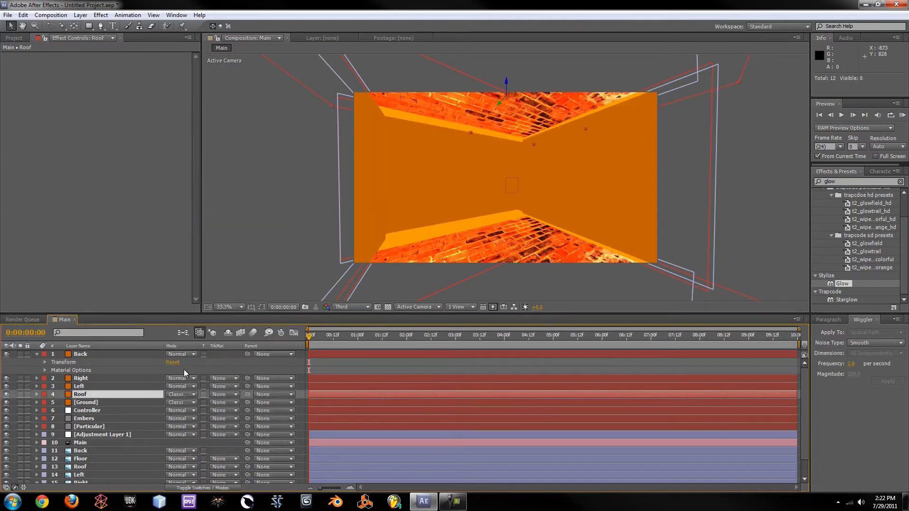
left_click(181, 387)
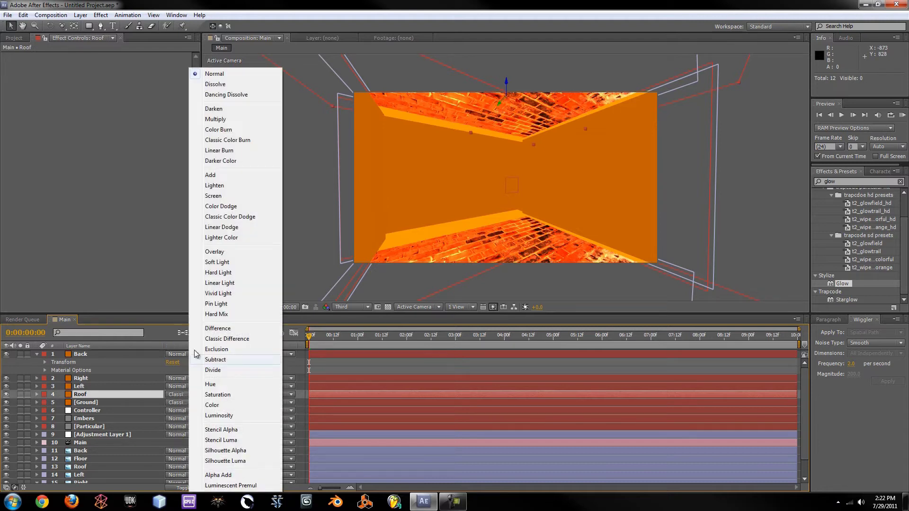
left_click(230, 216)
left_click(179, 379)
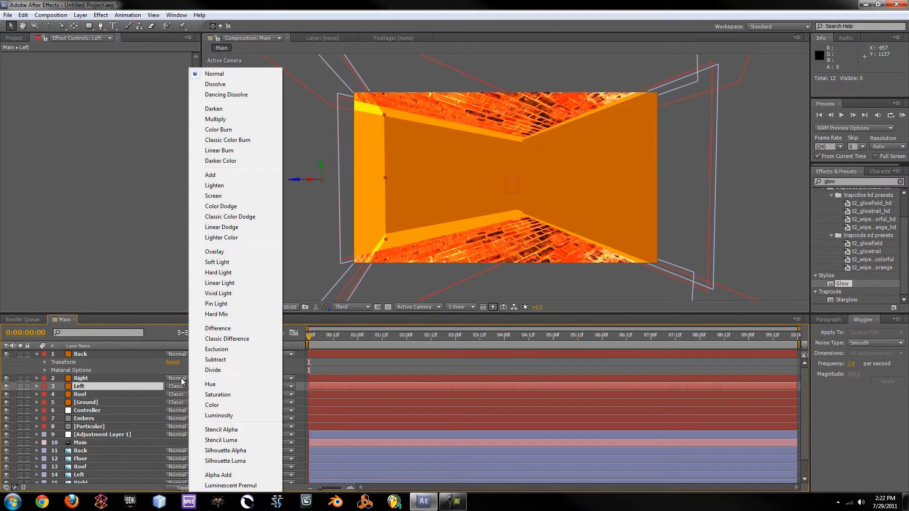
left_click(221, 218)
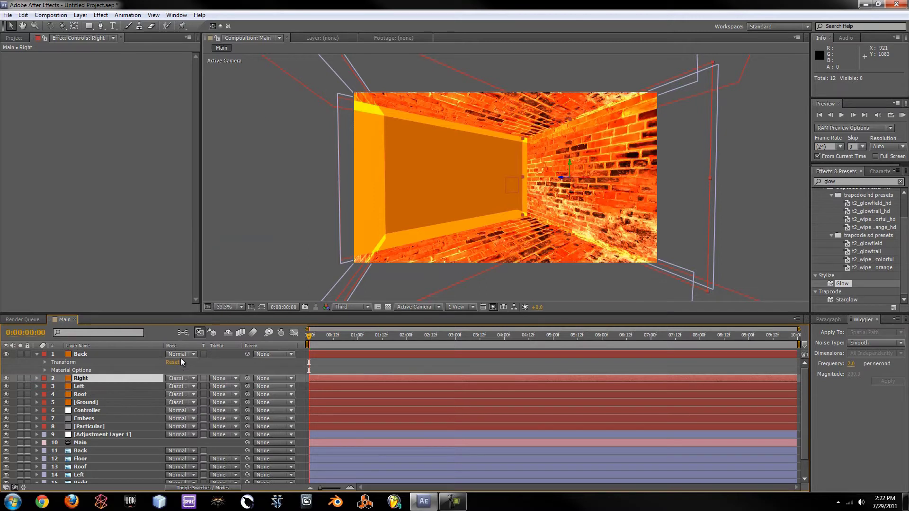
left_click(180, 355)
left_click(225, 219)
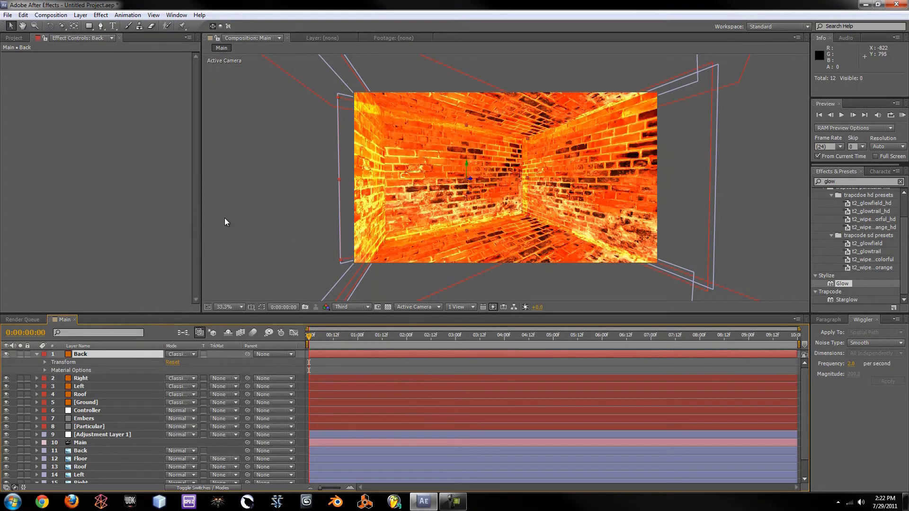
Step: Go to 0:00:04:15 and add a point light named Global to the composition
left_click_drag(309, 335, 535, 336)
left_click(36, 354)
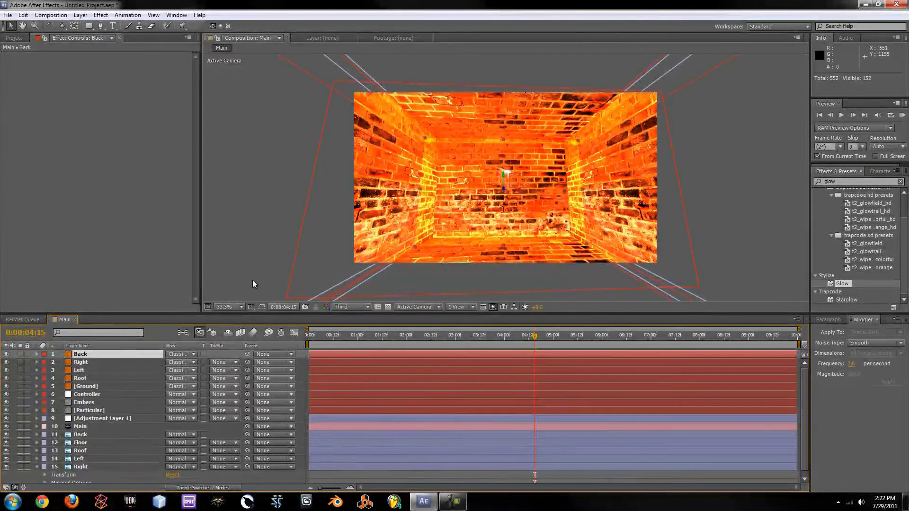
left_click(80, 15)
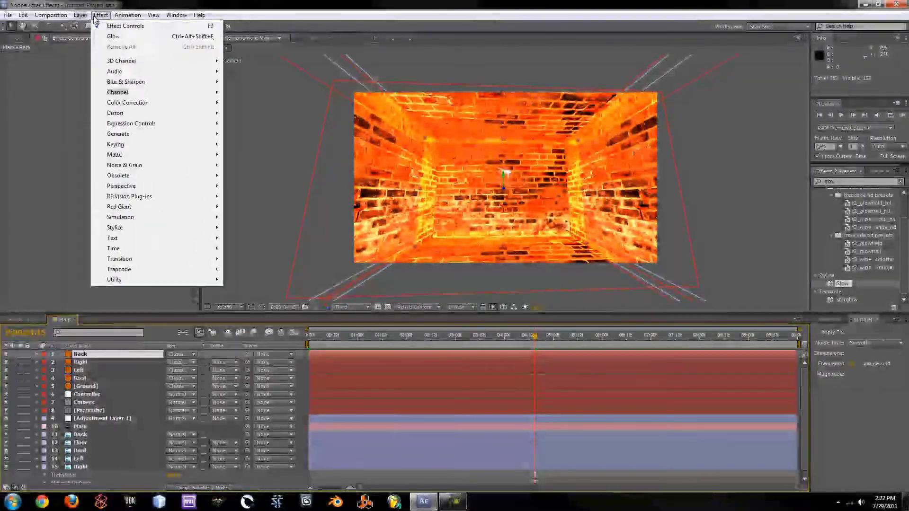
mouse_move(93, 27)
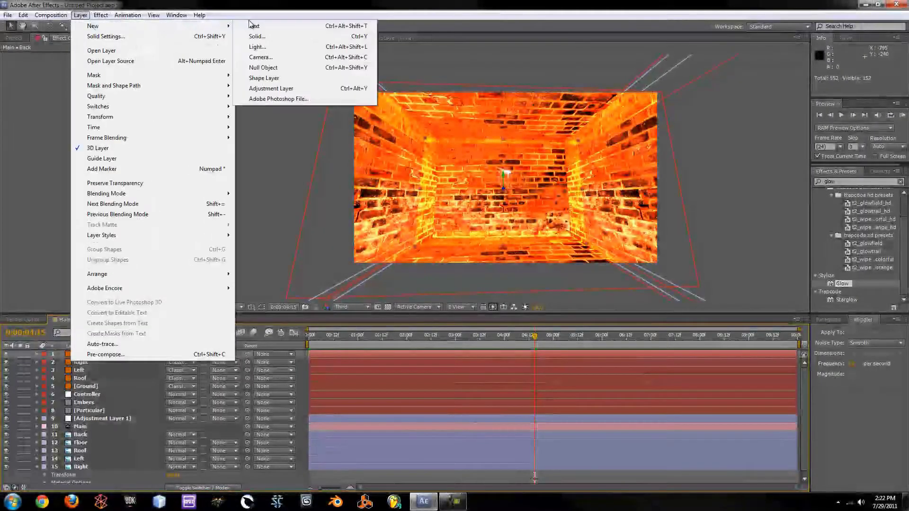
left_click(260, 48)
type("Global")
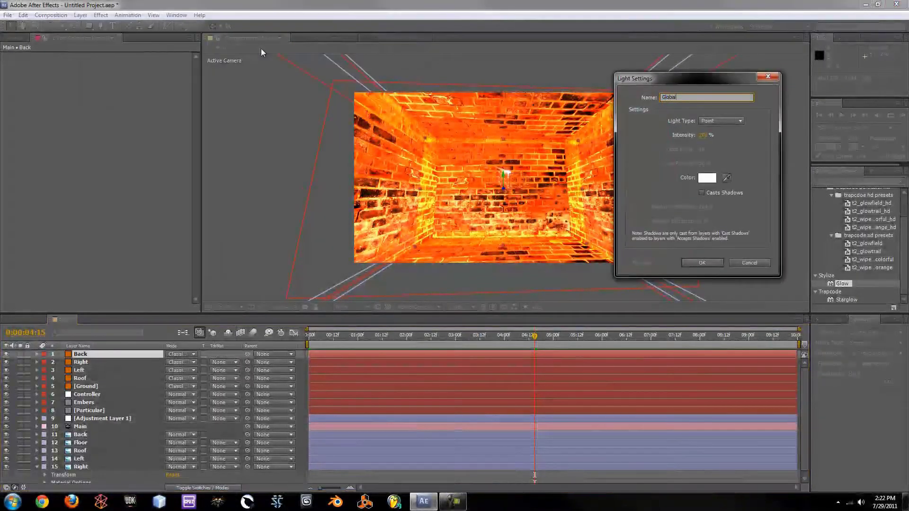
key("Return")
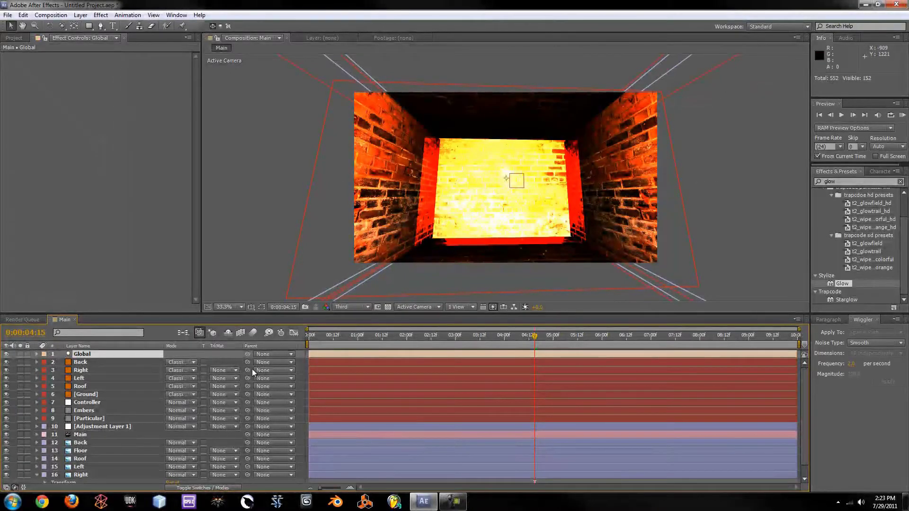
Step: At 0:00:00:14, move the Global light along its Z axis into the room, to about 1040, 460, 131.5
left_click(198, 487)
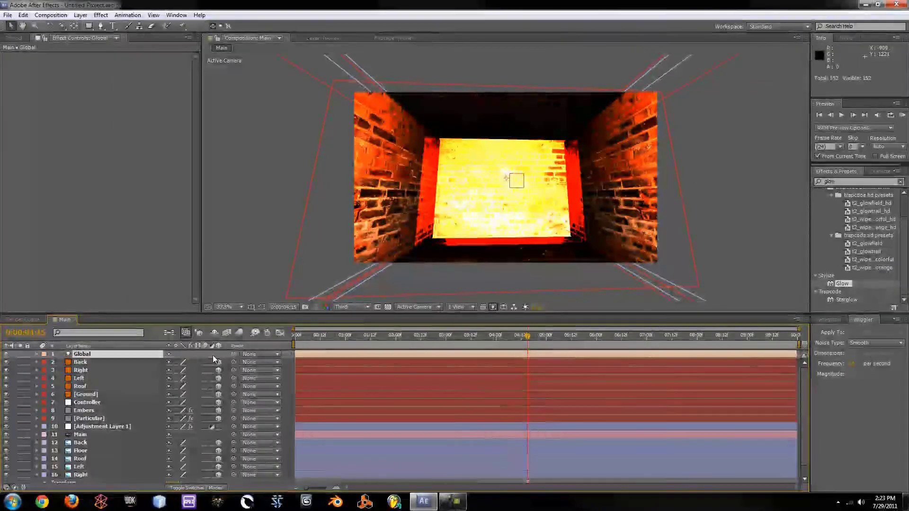
left_click(506, 177)
left_click(88, 357)
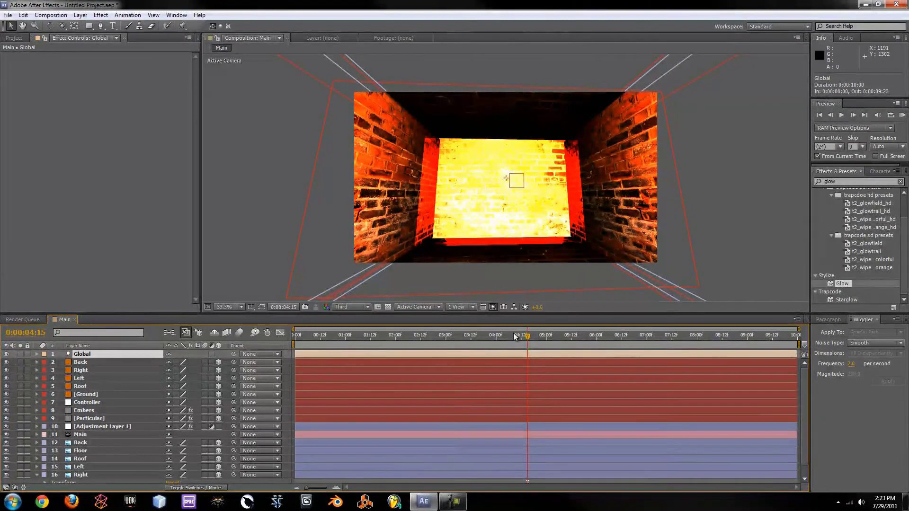
left_click(486, 336)
left_click_drag(452, 339, 324, 347)
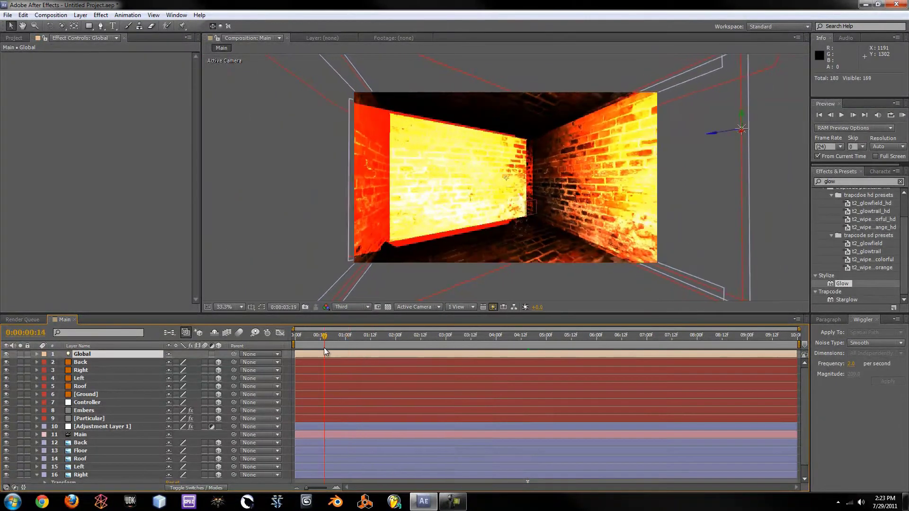
left_click_drag(708, 134, 590, 164)
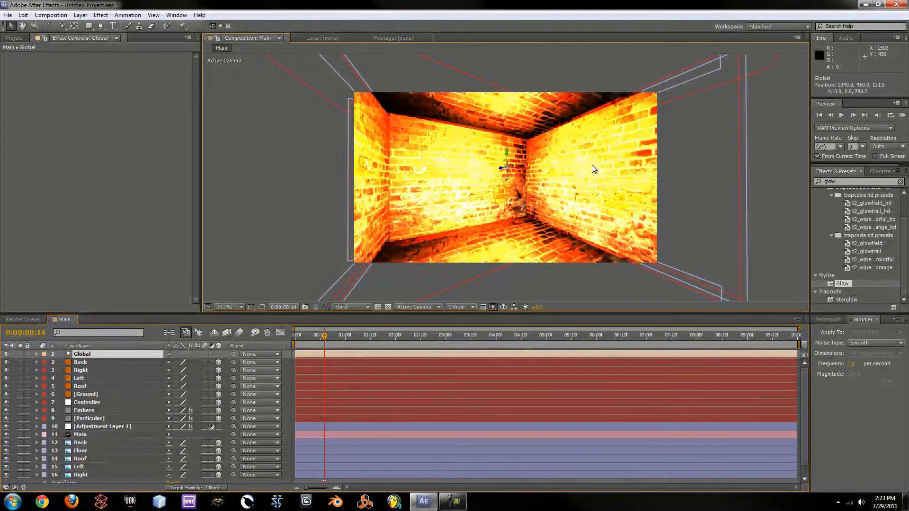
Step: Reduce the Global light's intensity to about 148%, lower its shadow darkness and turn on Casts Shadows
left_click(36, 354)
left_click(46, 370)
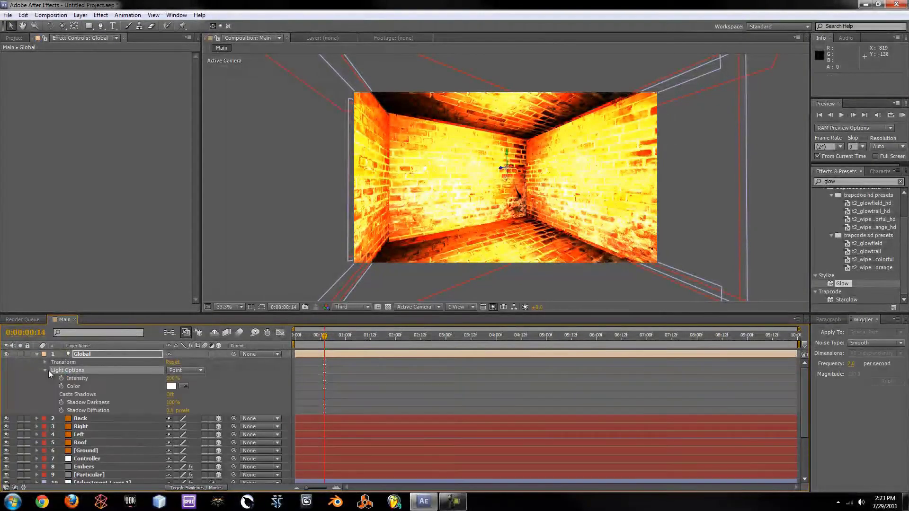
mouse_move(173, 378)
left_mouse_down()
mouse_move(135, 378)
mouse_move(167, 379)
left_mouse_up()
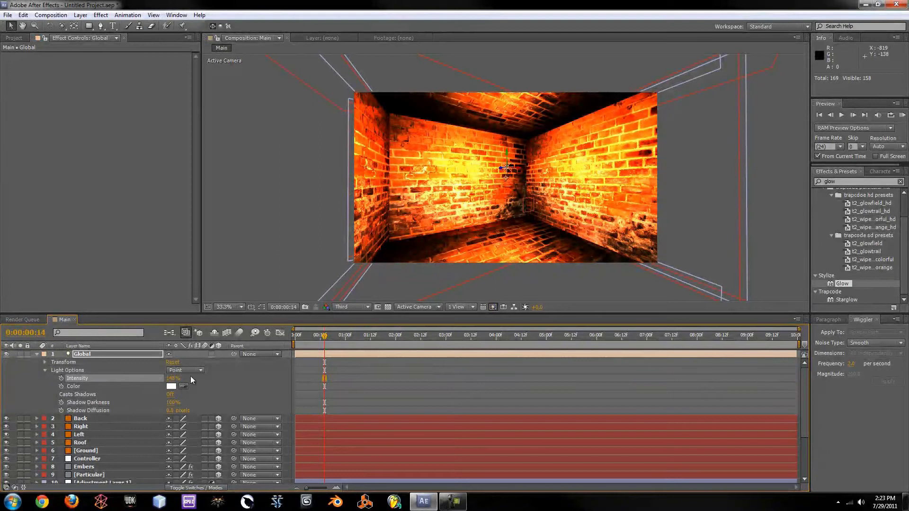
left_click_drag(169, 405, 152, 412)
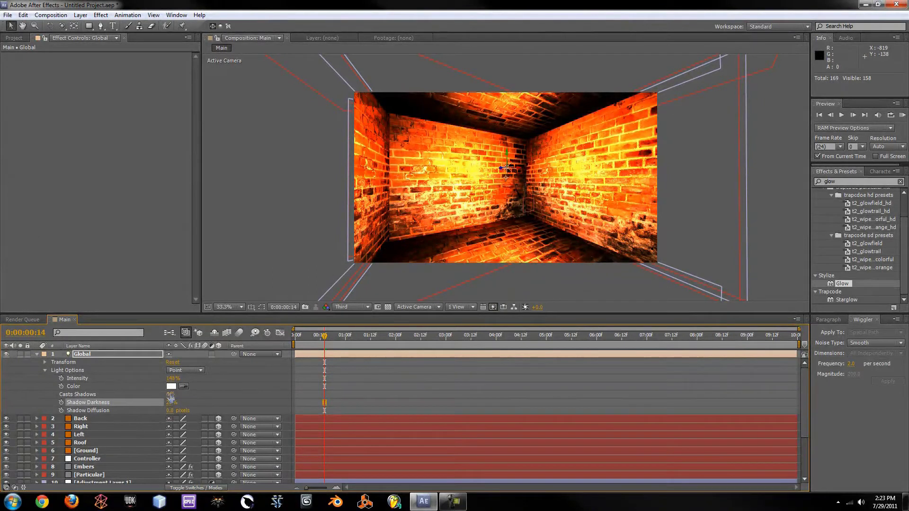
left_click(170, 395)
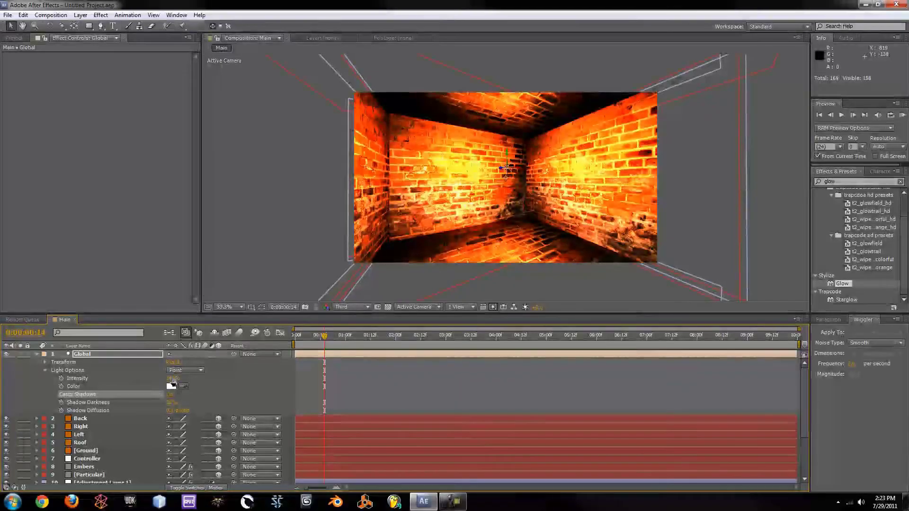
Step: Change the Global light's type to Ambient and reduce its intensity to about 54%
left_click(183, 371)
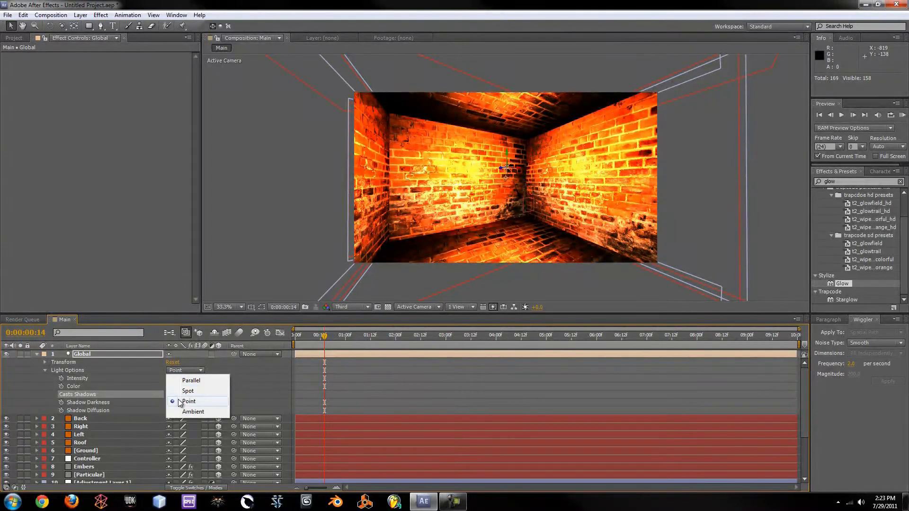
left_click(188, 411)
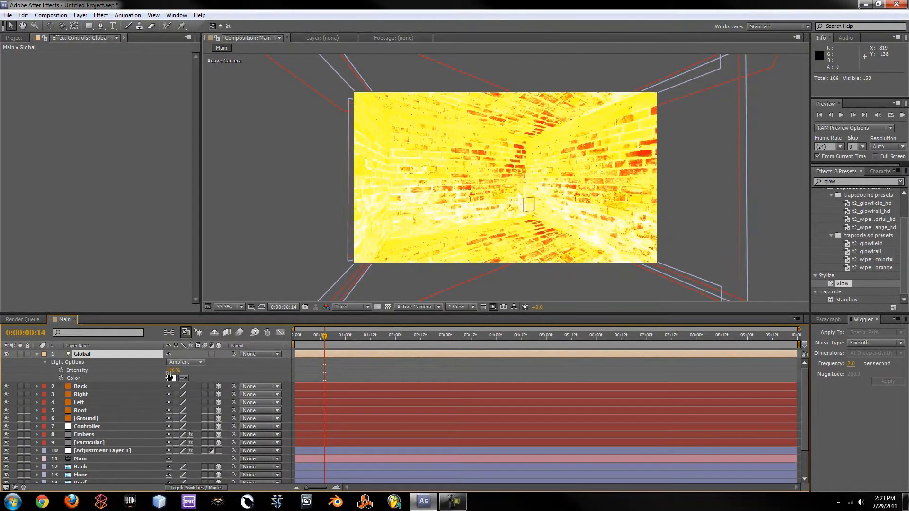
left_click_drag(171, 370, 125, 373)
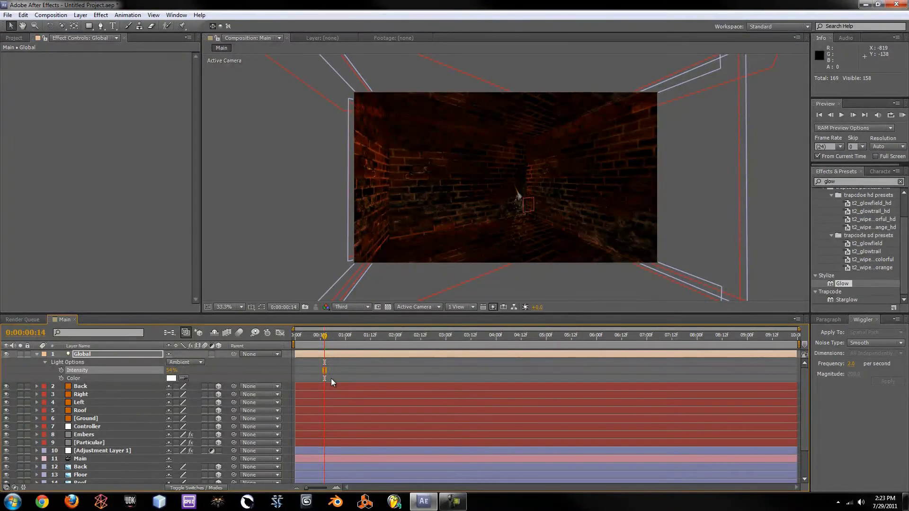
left_click(38, 354)
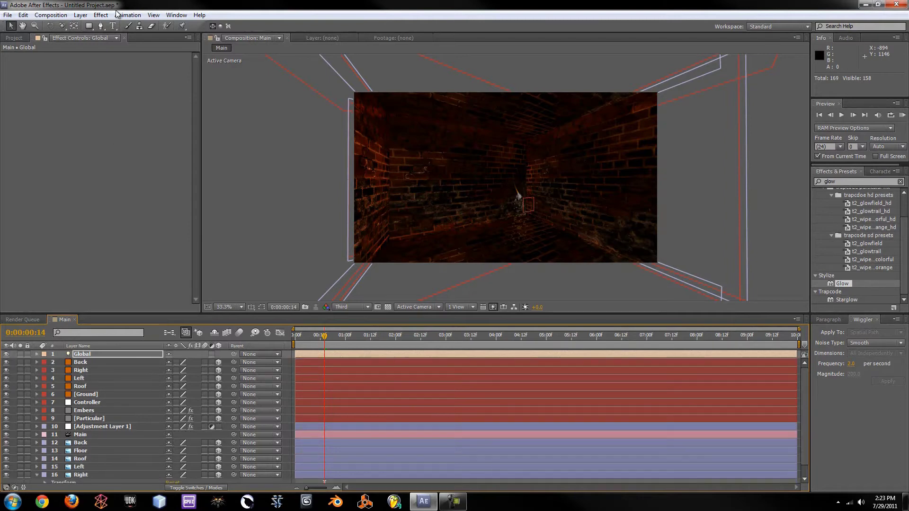
Step: Add a point light named Glow to the composition and reveal its property groups
left_click(80, 14)
mouse_move(81, 28)
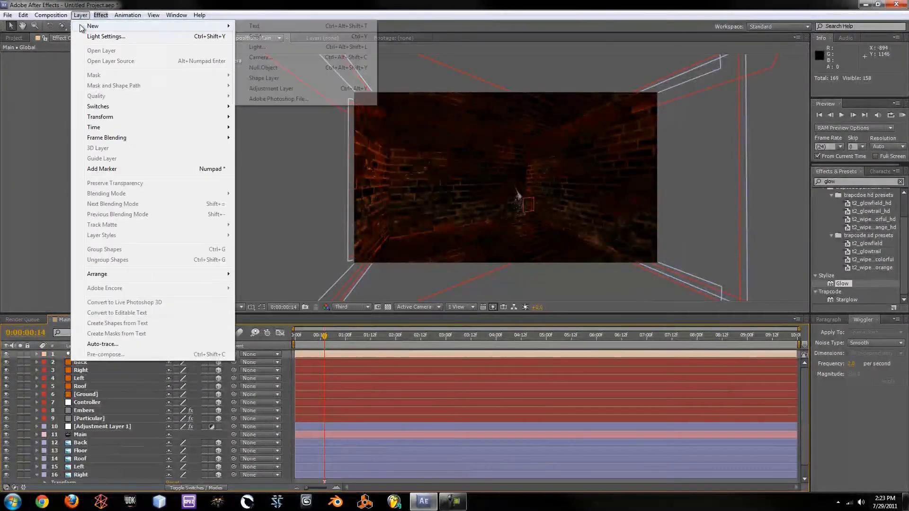
left_click(266, 49)
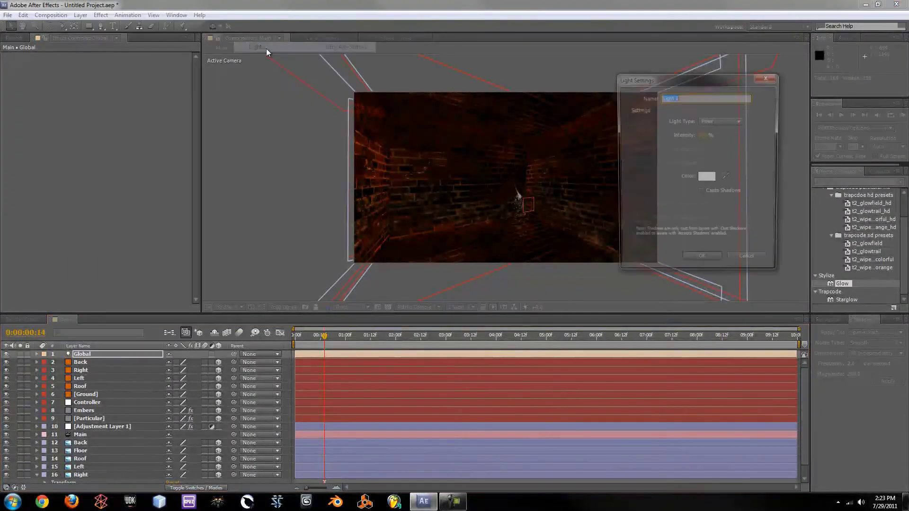
type("Glow")
key("Return")
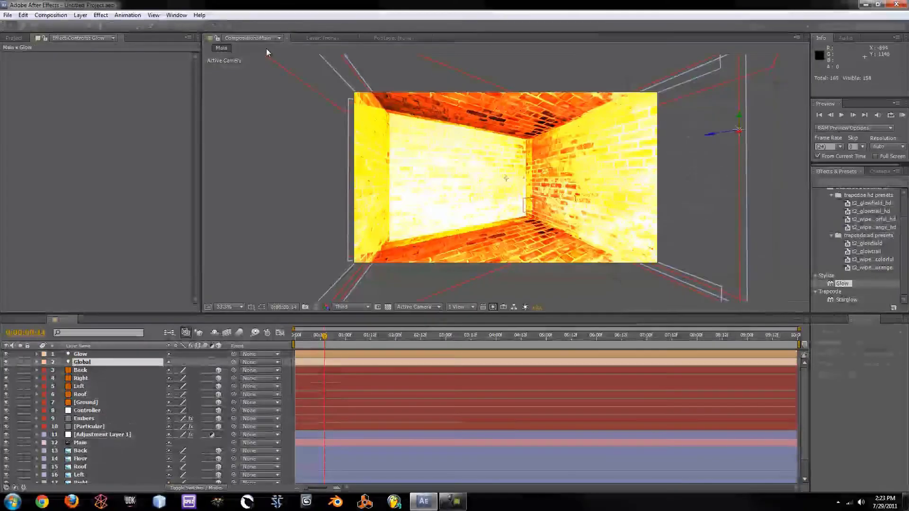
left_click(37, 354)
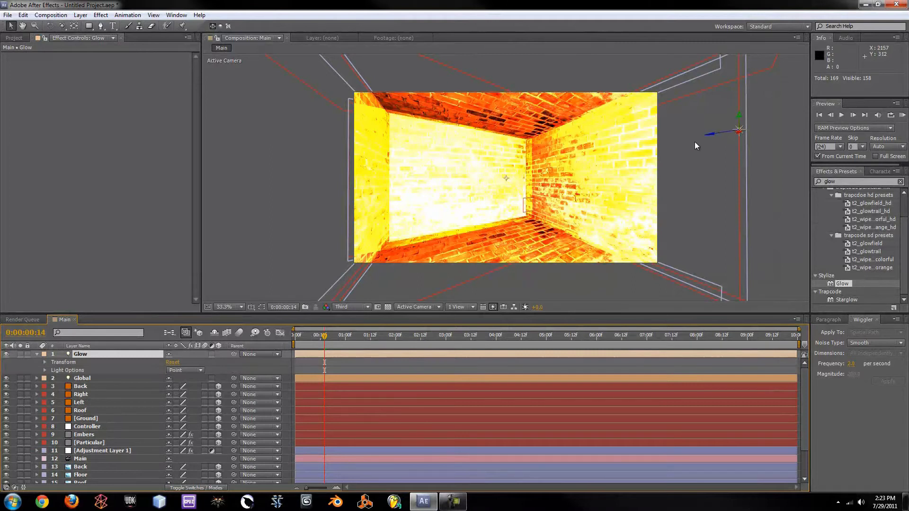
left_click(545, 179)
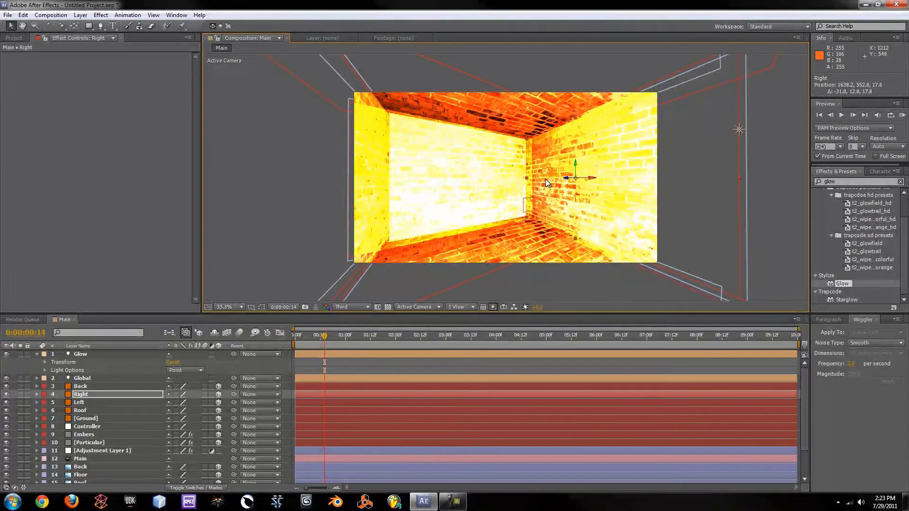
key("ctrl+z")
left_click(81, 354)
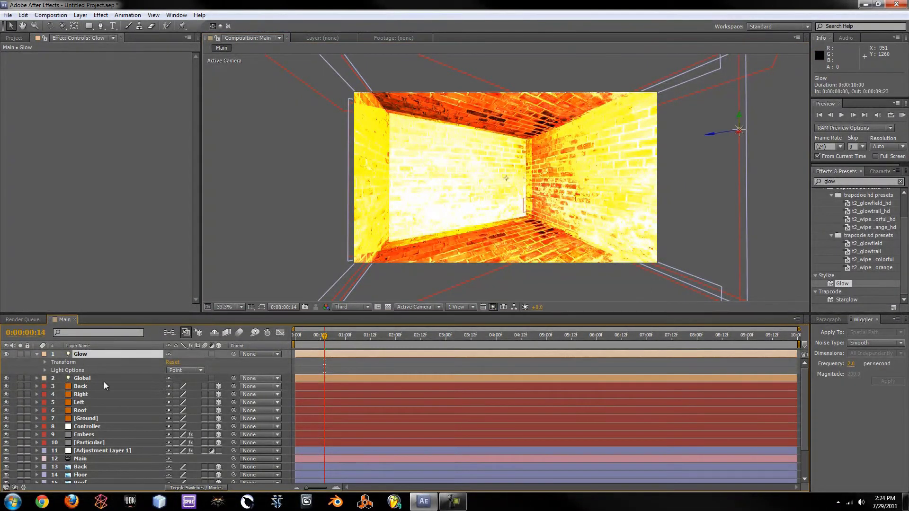
Step: Link the Glow light's Position to the Controller null's Position with an expression and scrub to 0:00:02:12 to check the motion
left_click(36, 426)
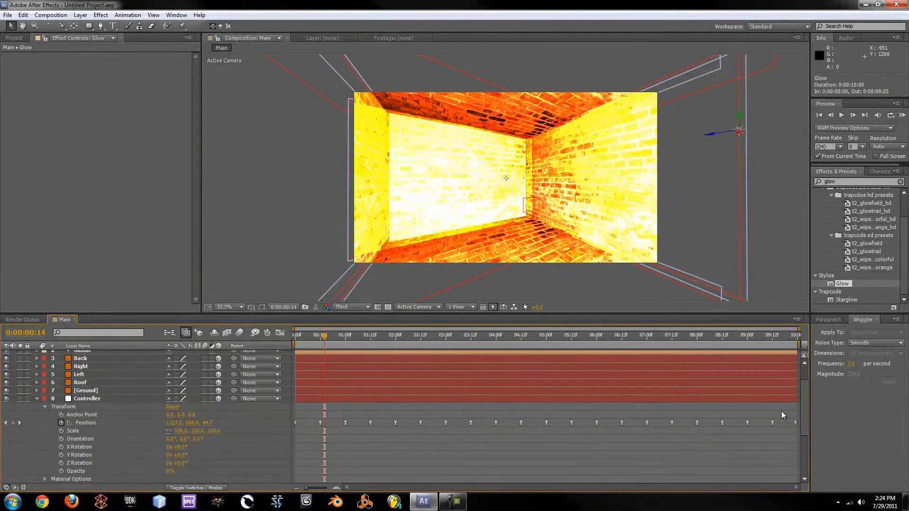
scroll(268, 408, "up", 2)
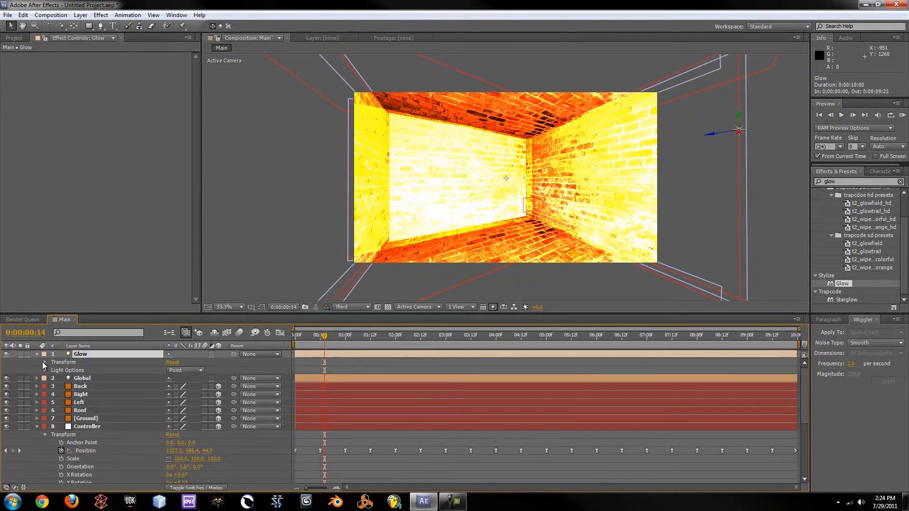
left_click(42, 361)
left_click(45, 361)
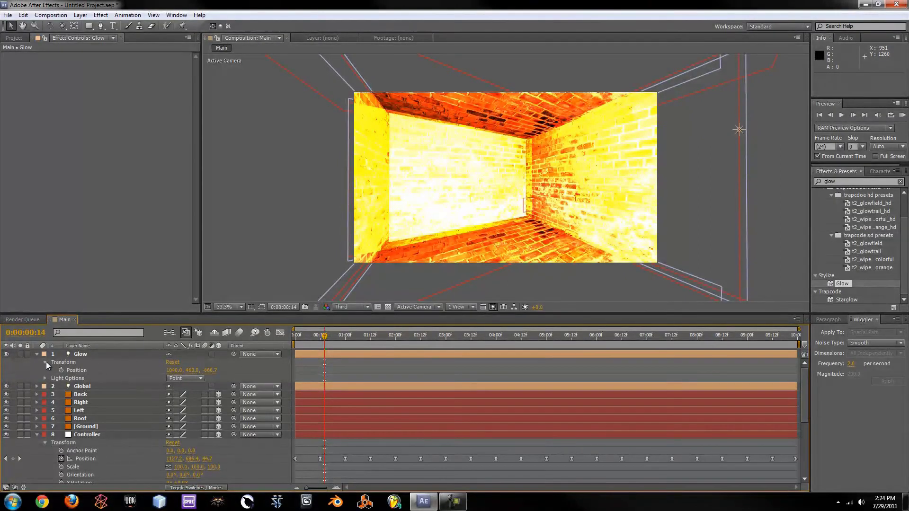
left_click(62, 371, "alt")
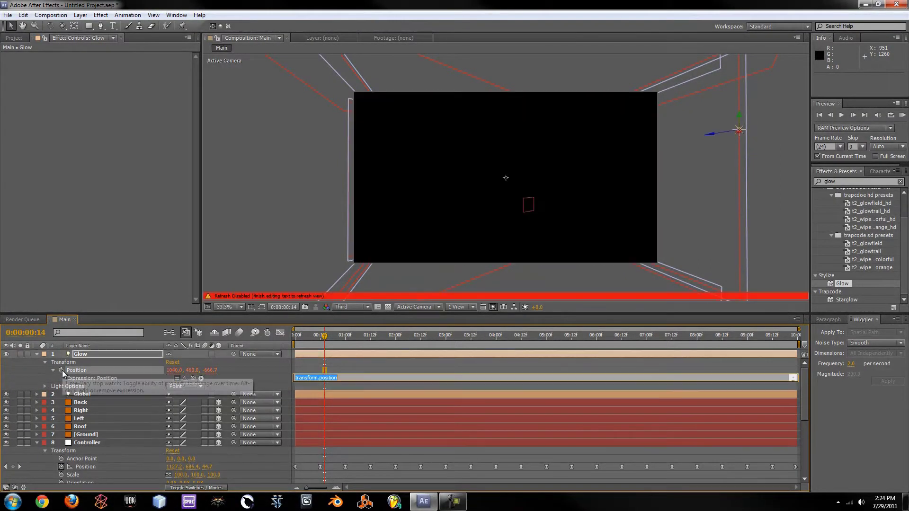
left_click_drag(193, 379, 183, 394)
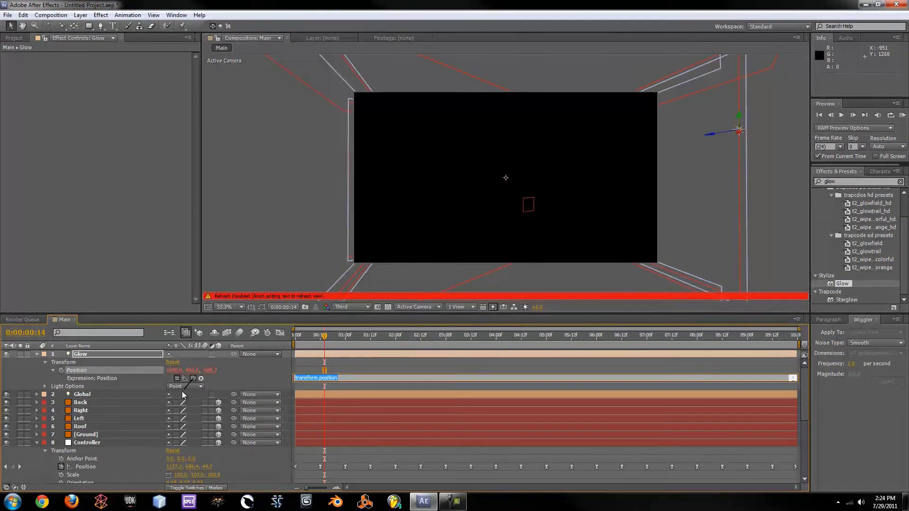
left_click_drag(120, 465, 121, 467)
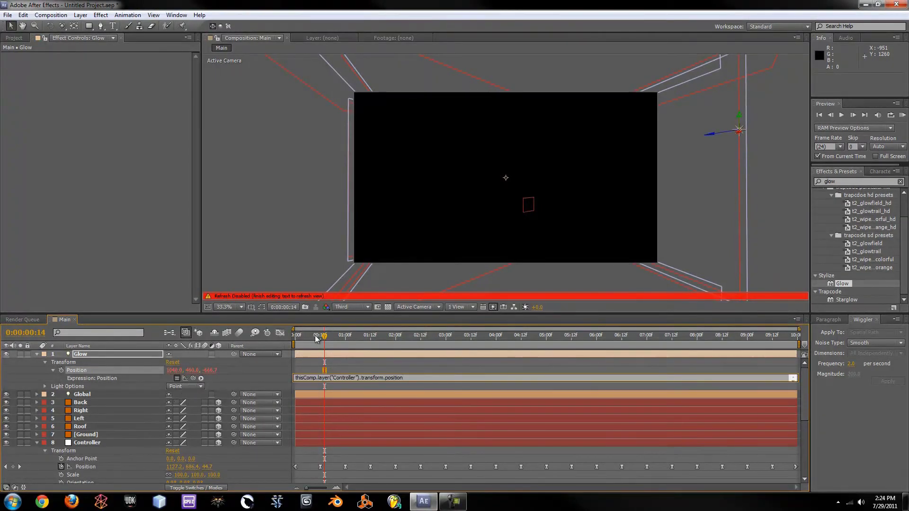
left_click_drag(316, 339, 420, 337)
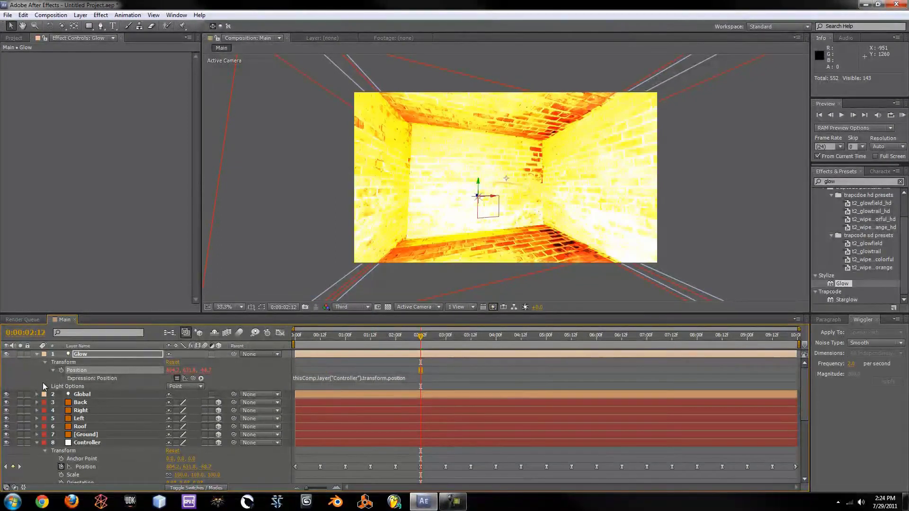
Step: Lower the Glow light's intensity to 0% and check the room's lighting around the first second
left_click(44, 387)
left_click_drag(173, 394, 116, 401)
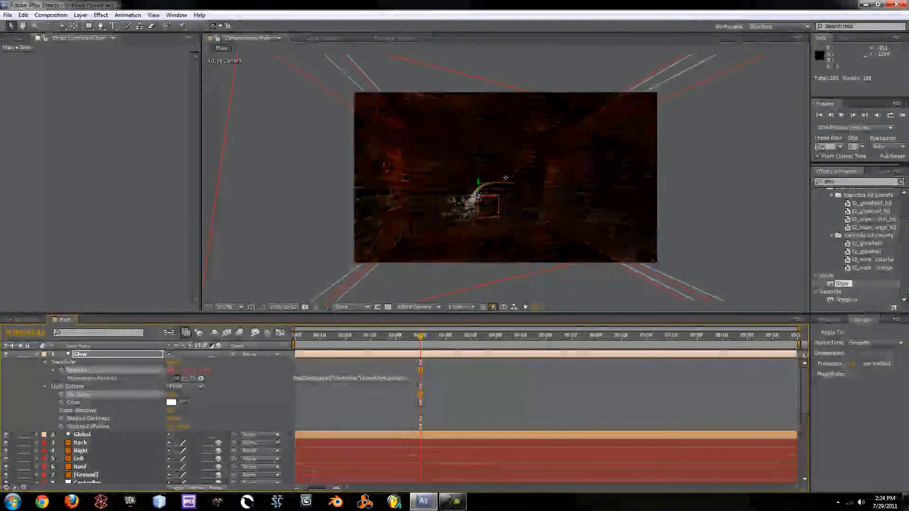
left_click(331, 341)
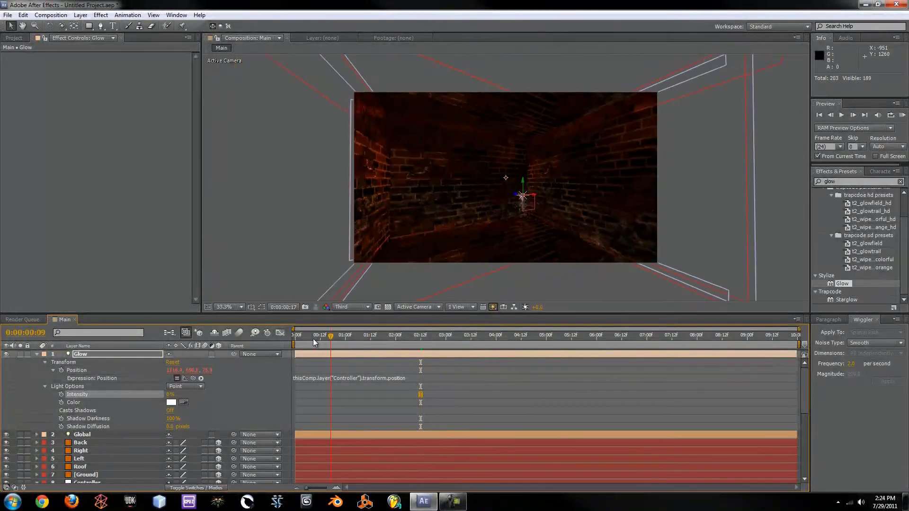
left_click_drag(314, 343, 344, 342)
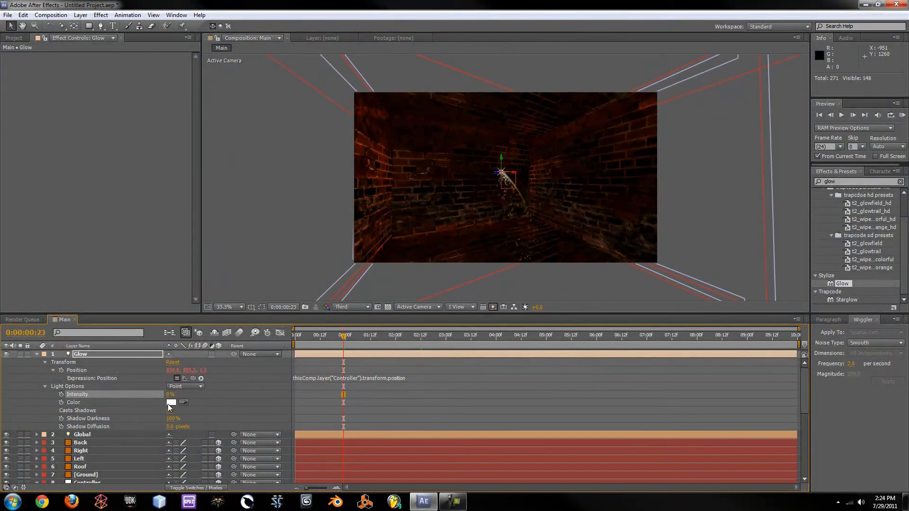
Step: Set the Glow light's color to orange
left_click(168, 403)
left_click(694, 372)
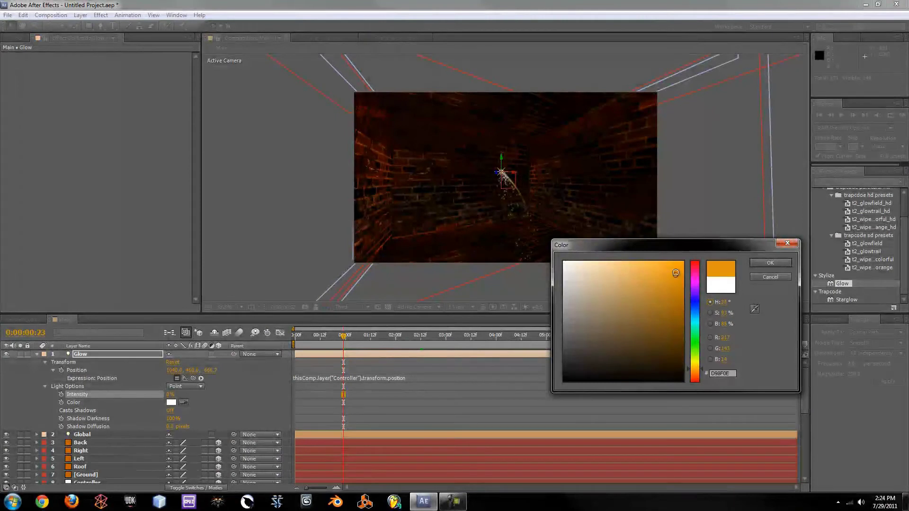
left_click(765, 260)
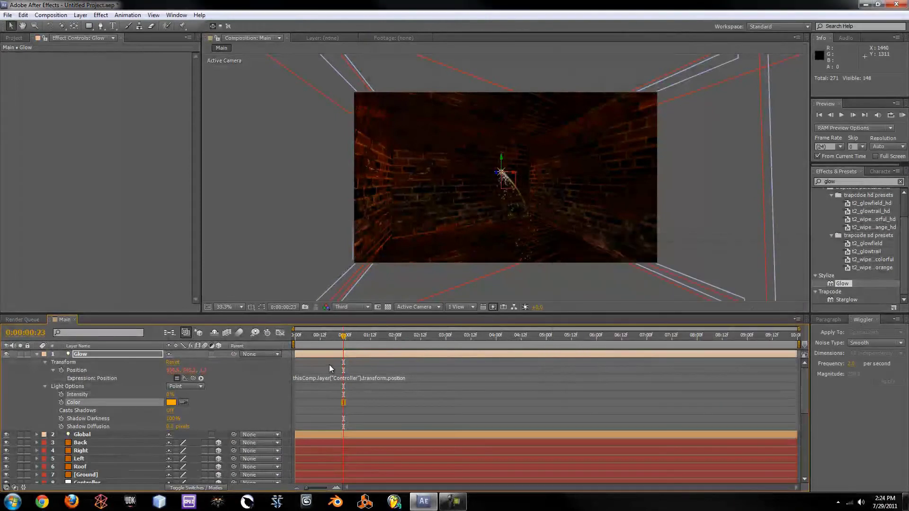
Step: Go to 0:00:03:08 and raise the Glow light's intensity to about 16%
left_click_drag(325, 344, 462, 341)
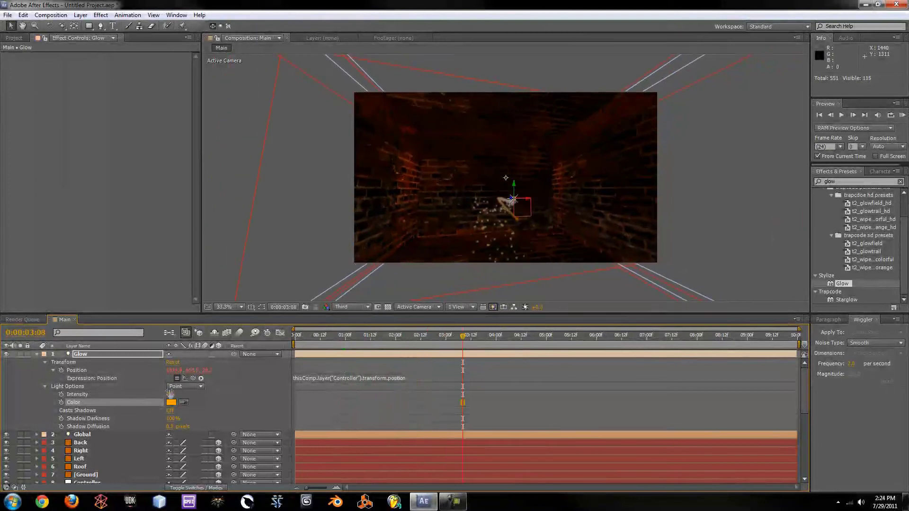
left_click(181, 393)
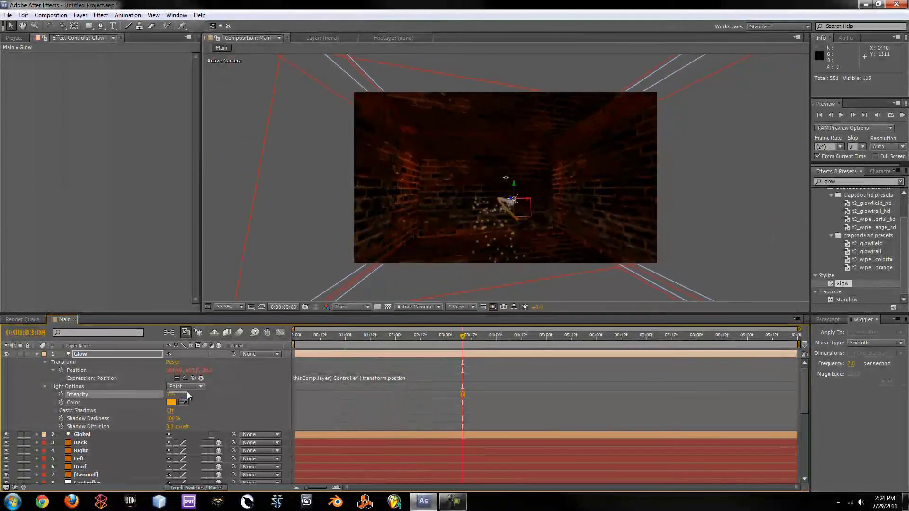
left_click_drag(169, 395, 175, 395)
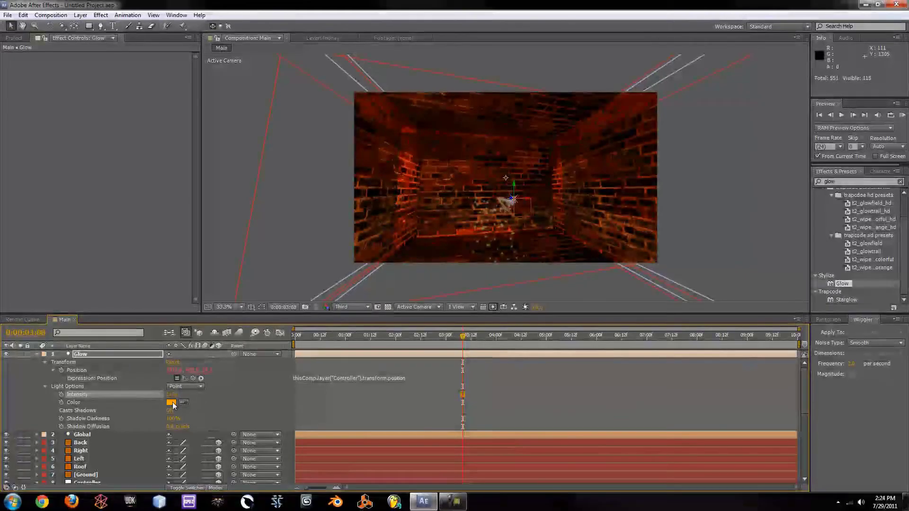
Step: Try the Spot and Parallel light types on the Glow light, scrubbing to compare them, and return it to Point
left_click(185, 387)
left_click(188, 408)
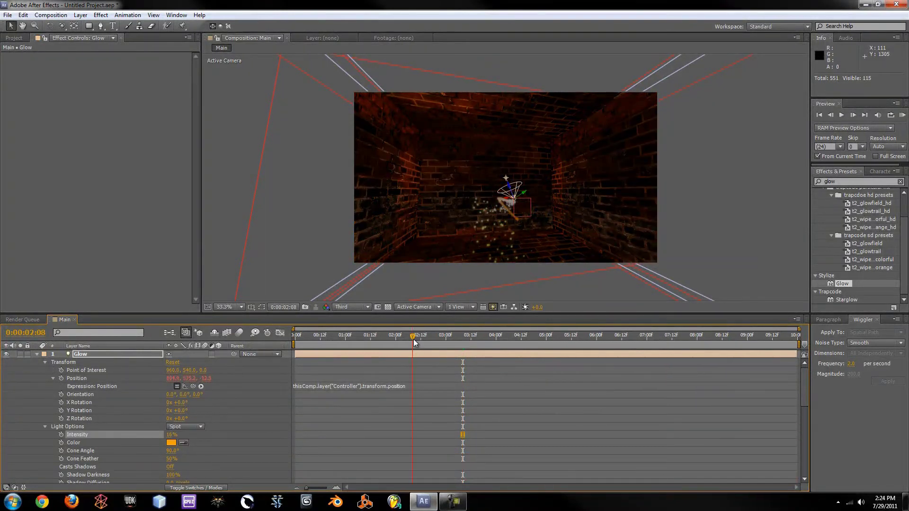
left_click_drag(413, 339, 466, 336)
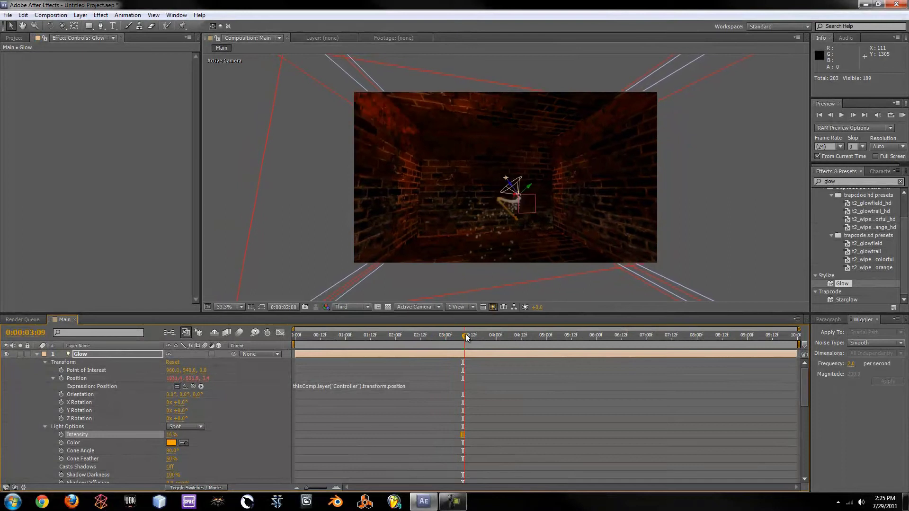
left_click(185, 427)
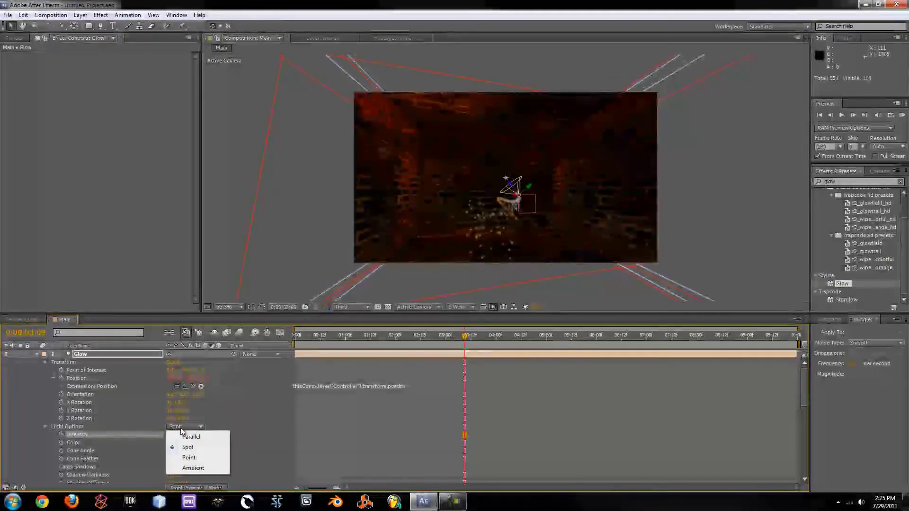
left_click(188, 434)
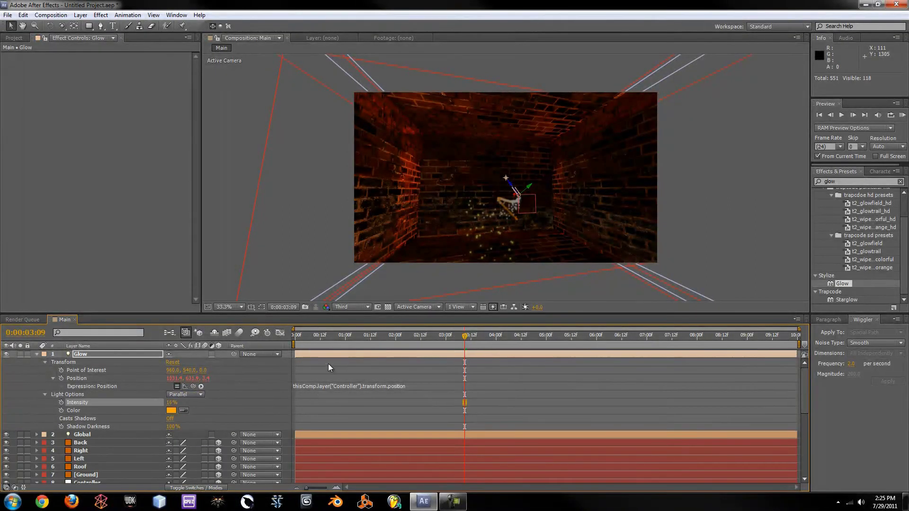
left_click_drag(391, 335, 476, 341)
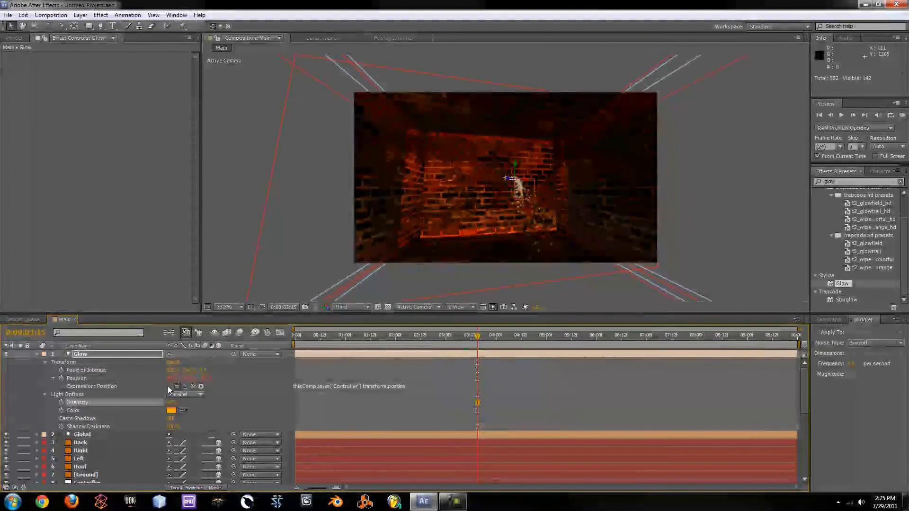
left_click(185, 395)
left_click(189, 426)
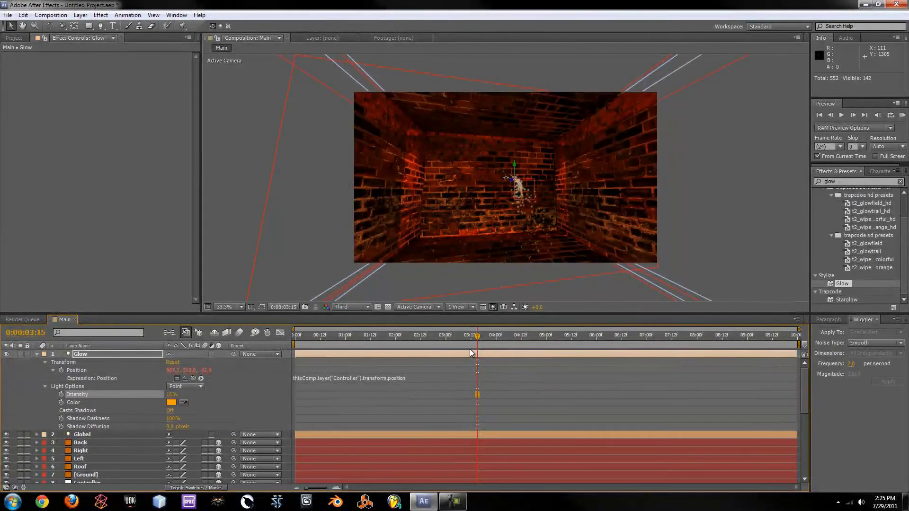
Step: Recolor the Glow light dark red and raise its intensity at 0:00:03:04
left_click_drag(475, 345, 621, 333)
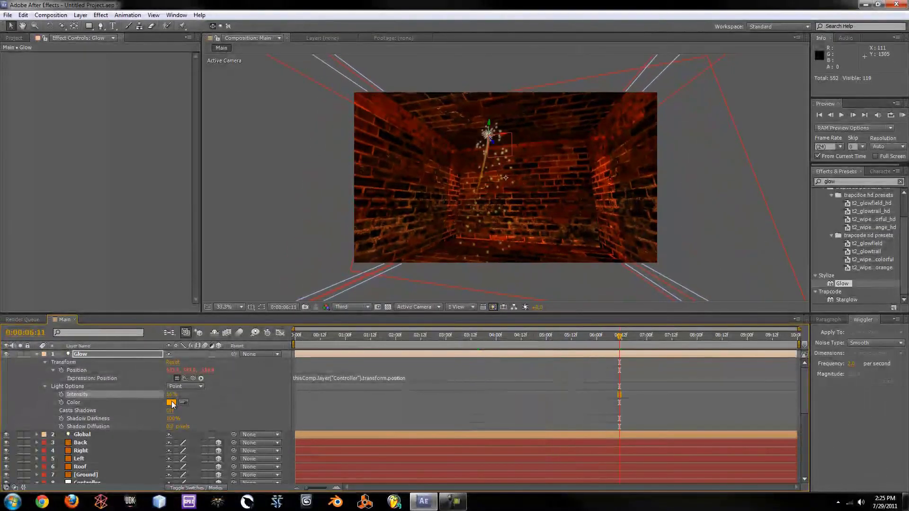
left_click(171, 403)
left_click_drag(696, 373, 694, 390)
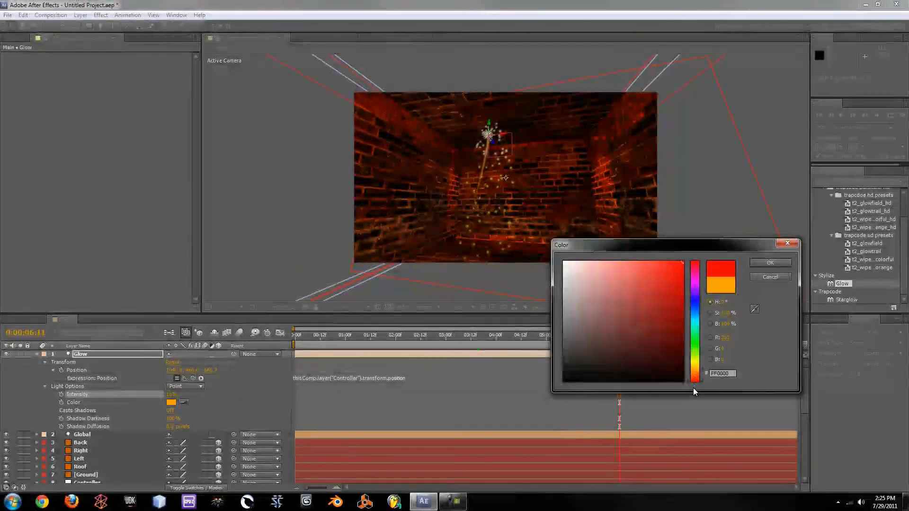
left_click(772, 263)
left_click_drag(409, 346, 453, 334)
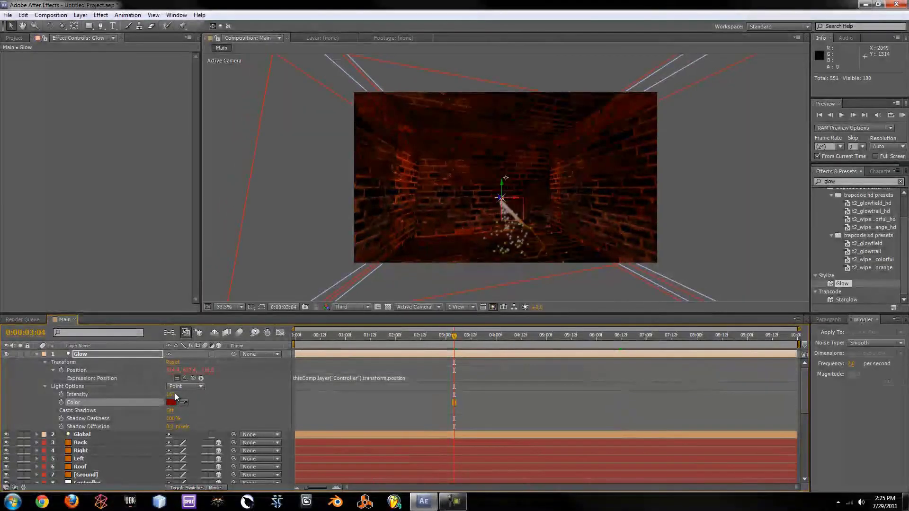
left_click_drag(175, 394, 182, 394)
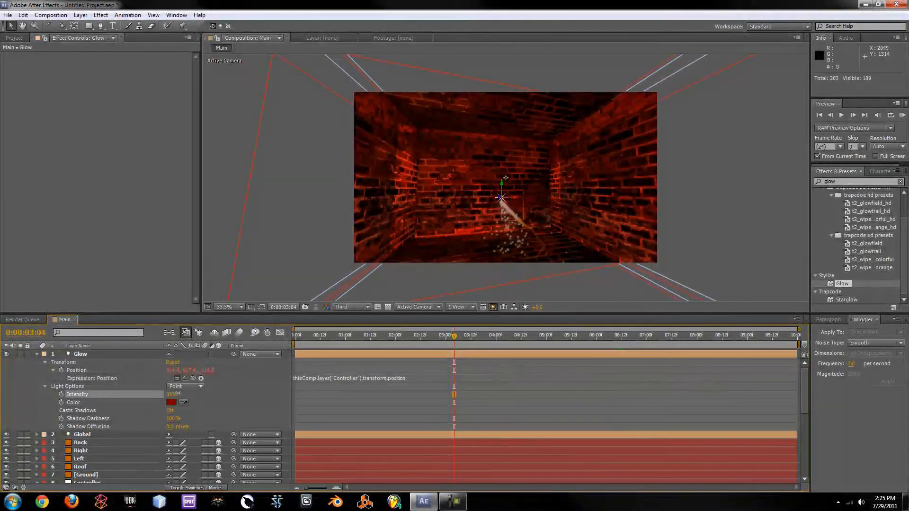
Step: Scrub between about 0:00:02:11 and 0:00:02:15 to check how the red Glow light falls on the brick walls
left_click_drag(454, 336, 417, 345)
left_click(190, 386)
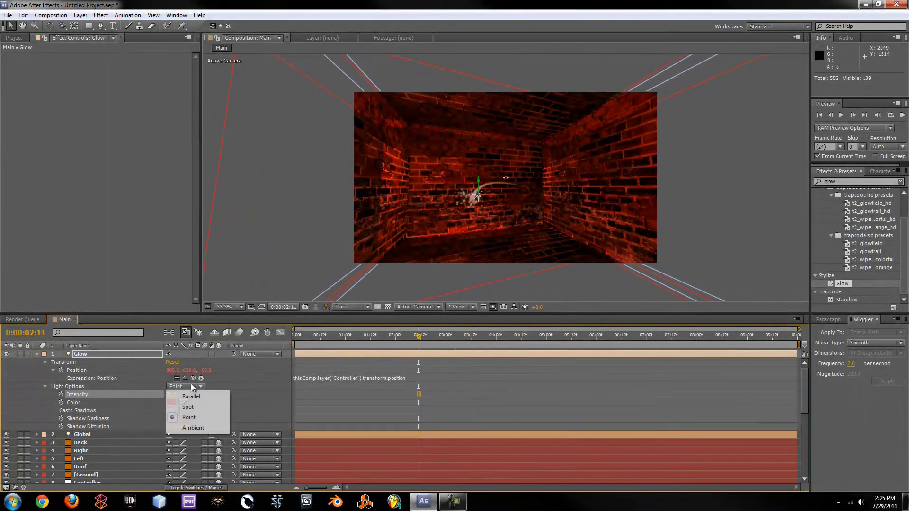
left_click(280, 394)
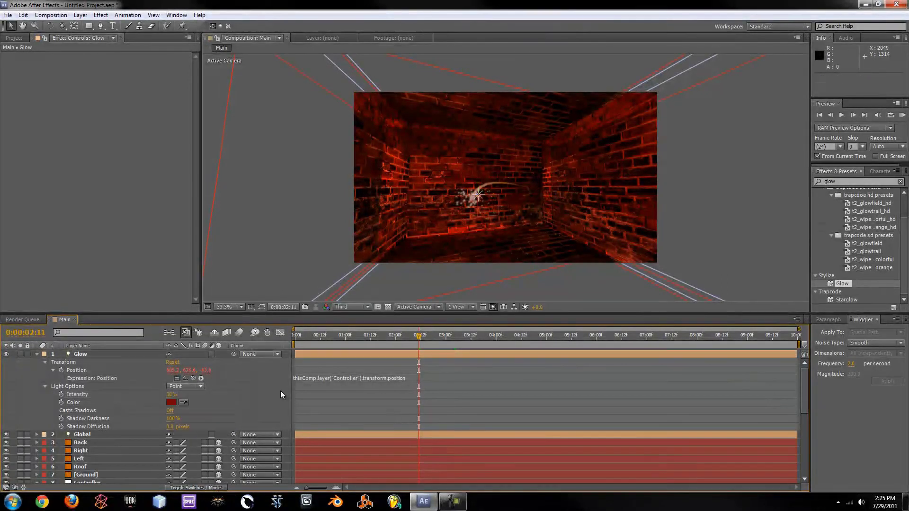
left_click_drag(341, 341, 427, 335)
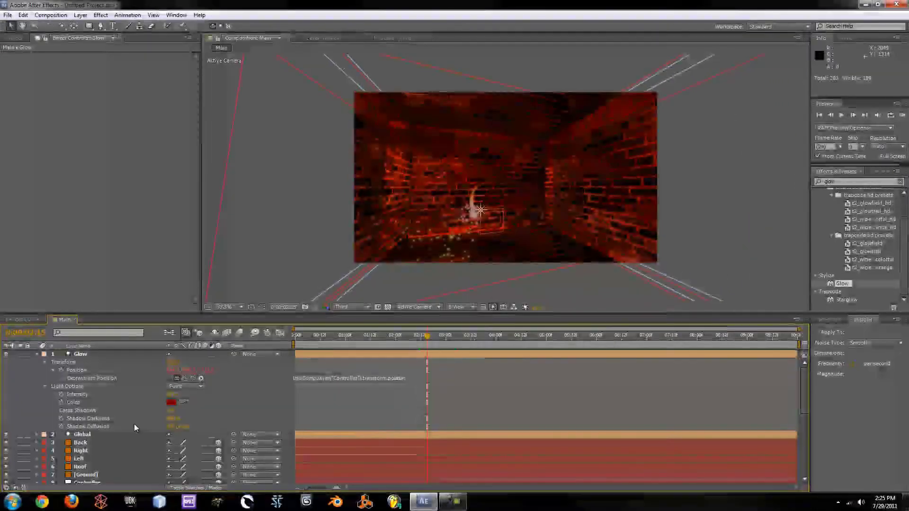
Step: Turn off Accepts Lights in the Embers layer's material options
left_click(37, 354)
left_click(37, 410)
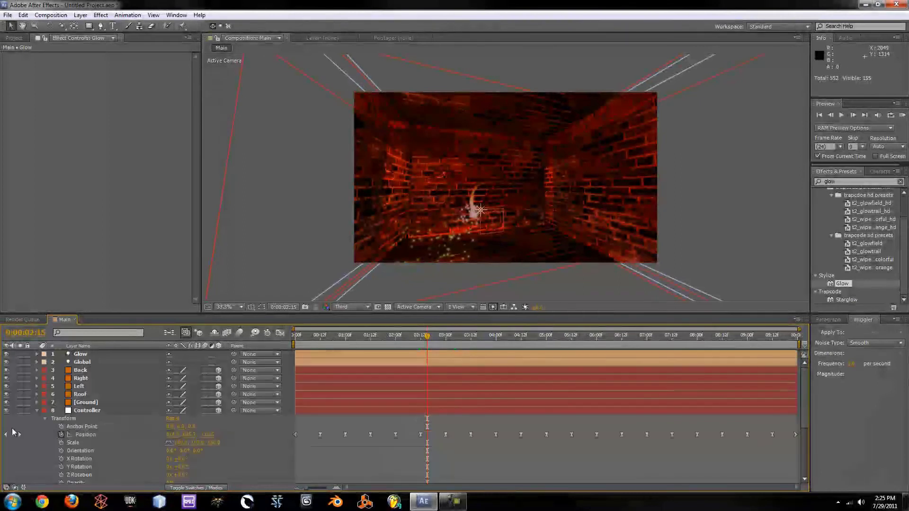
left_click(37, 411)
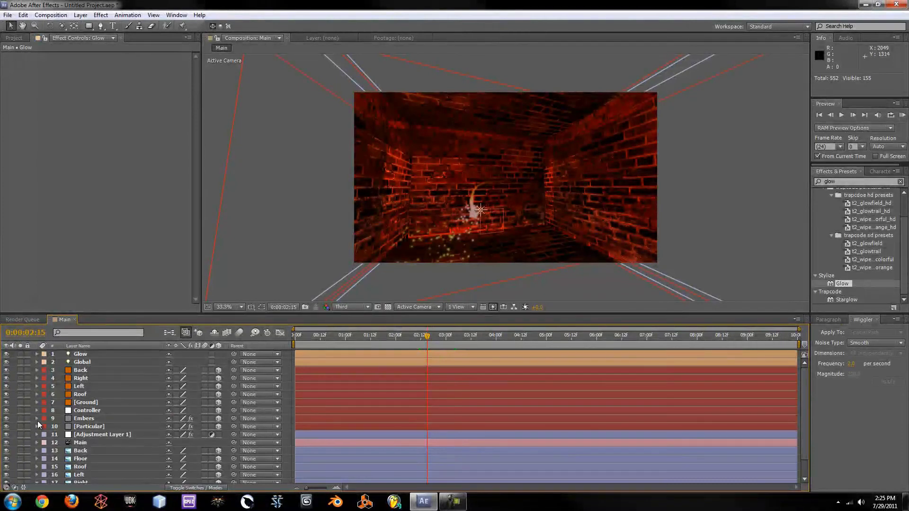
left_click(37, 418)
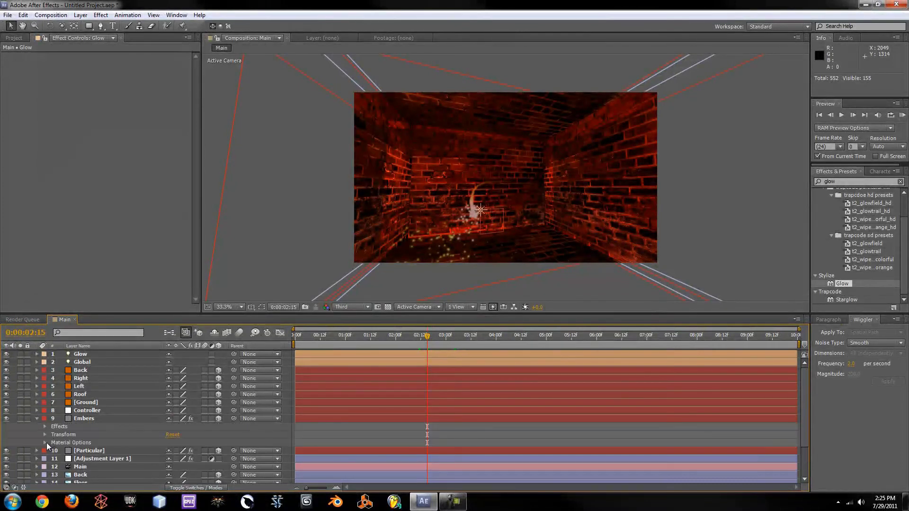
left_click(46, 442)
left_click(145, 439)
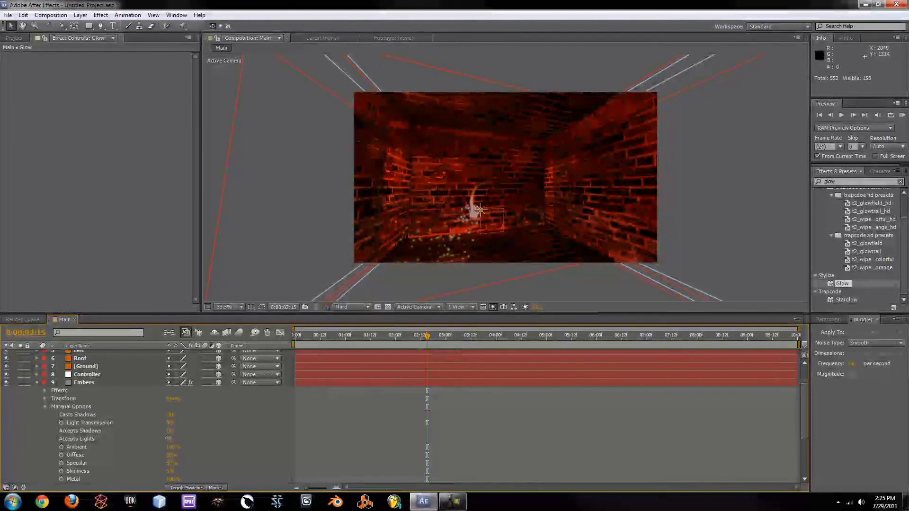
Step: Turn off Accepts Lights in the Particular layer's material options and check the trail at 0:00:05:12
left_click(37, 383)
left_click(37, 406)
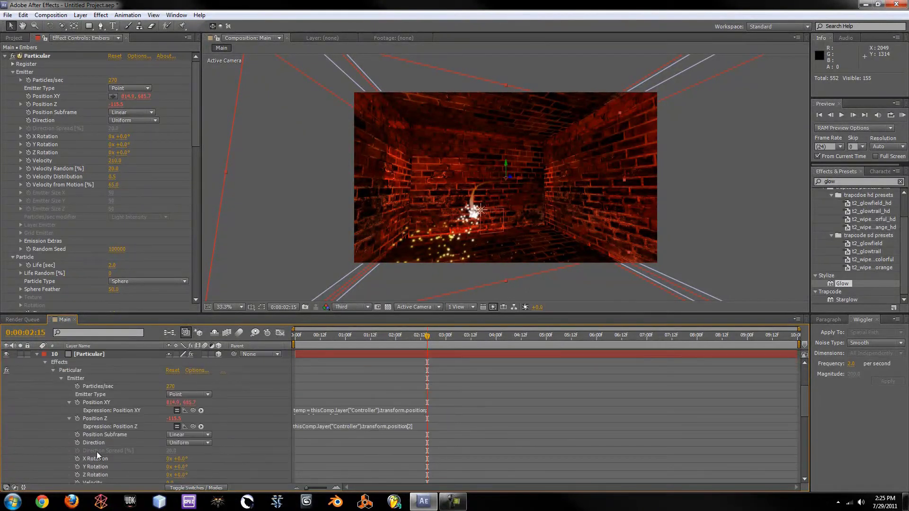
left_click(53, 370)
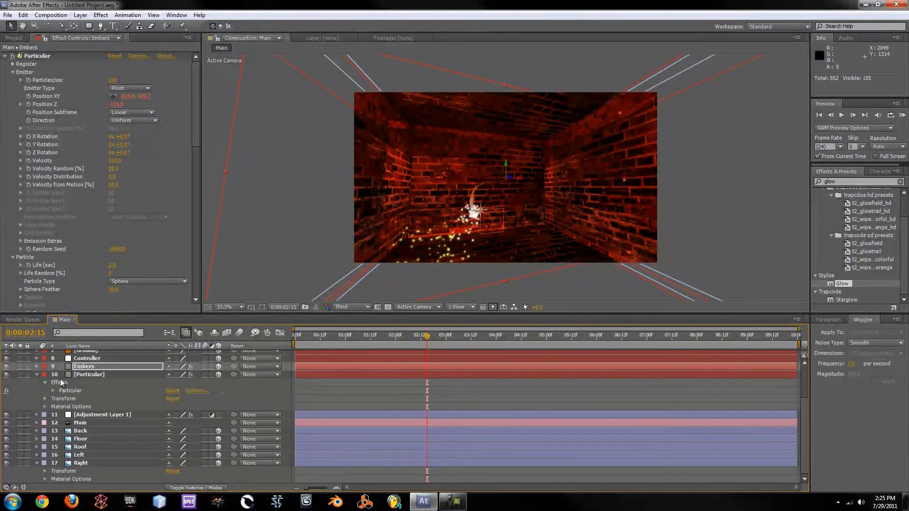
left_click(47, 405)
left_click(47, 408)
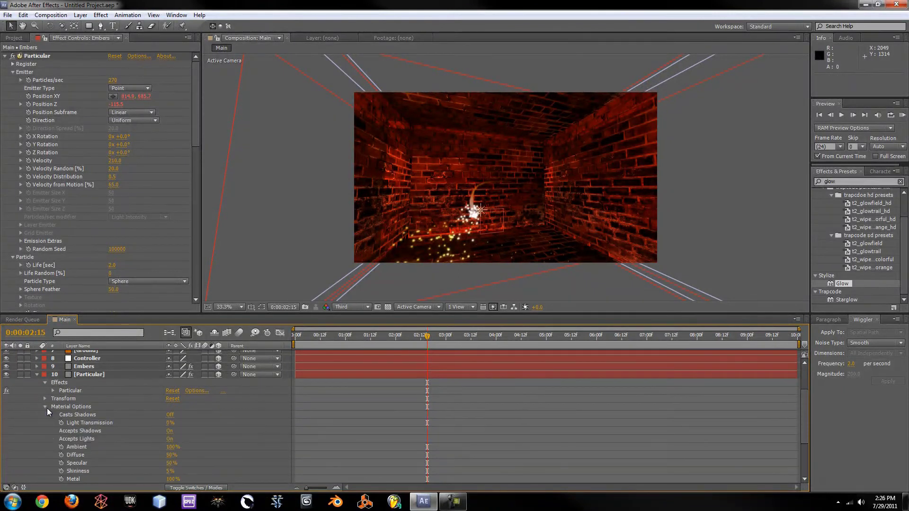
left_click(170, 441)
left_click_drag(322, 335, 572, 333)
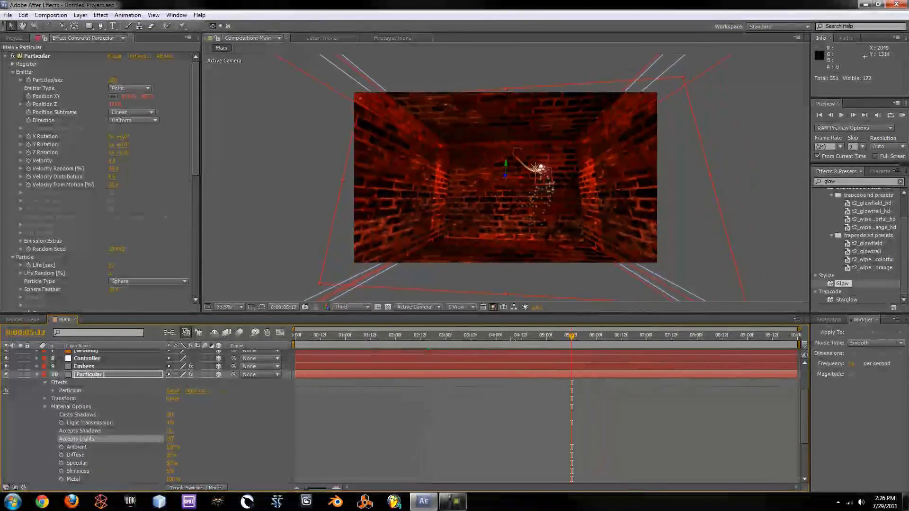
Step: Set the Embers layer's Particular physics model to Bounce, with the Ground layer as its floor
left_click(81, 366)
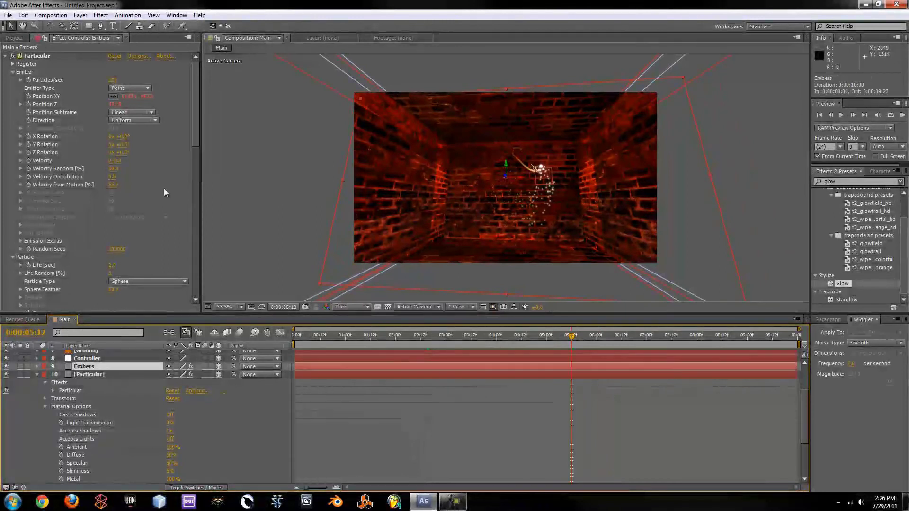
left_click_drag(198, 130, 189, 240)
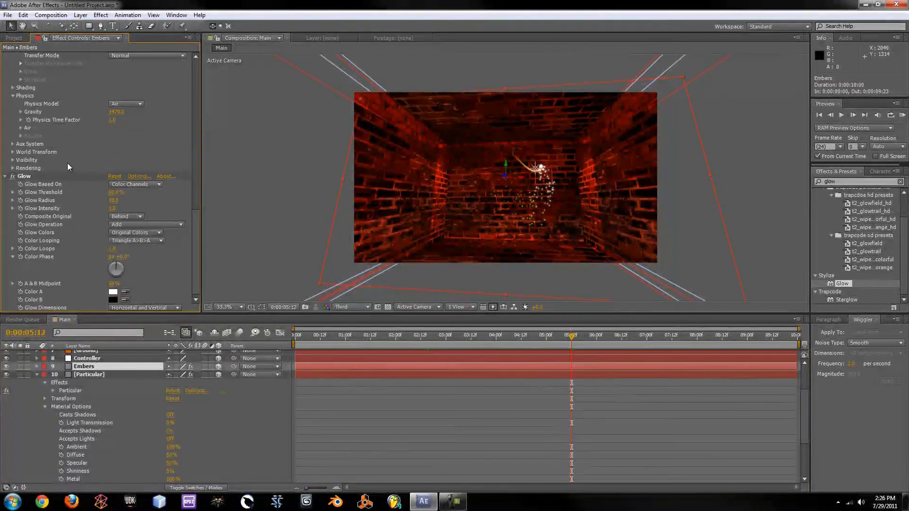
left_click(121, 102)
left_click(130, 121)
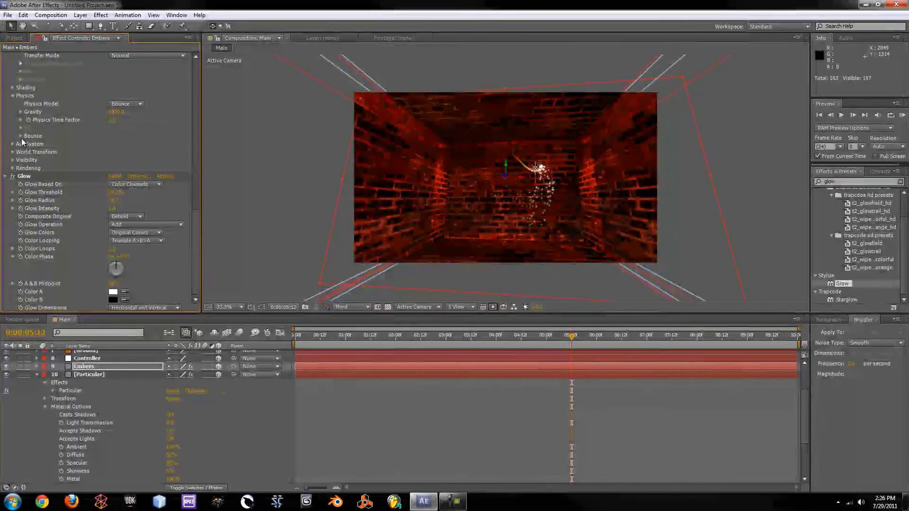
left_click(20, 136)
left_click(132, 145)
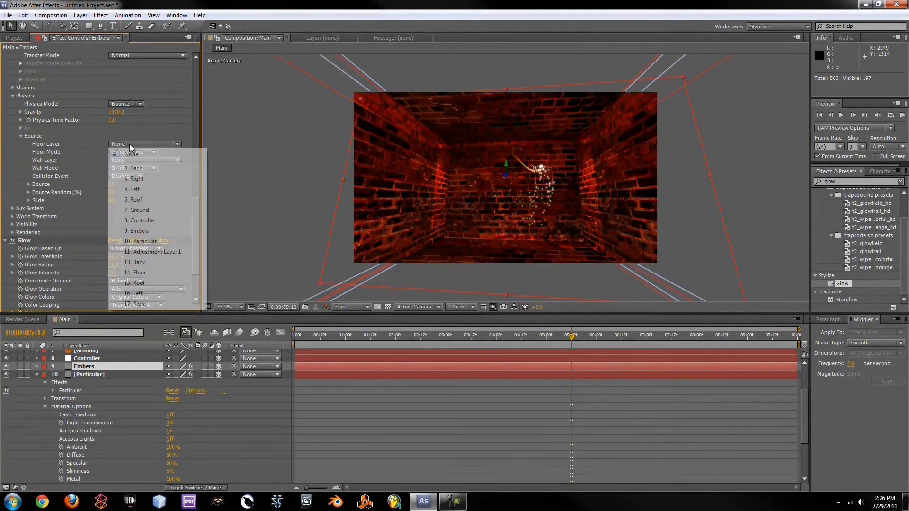
left_click(131, 210)
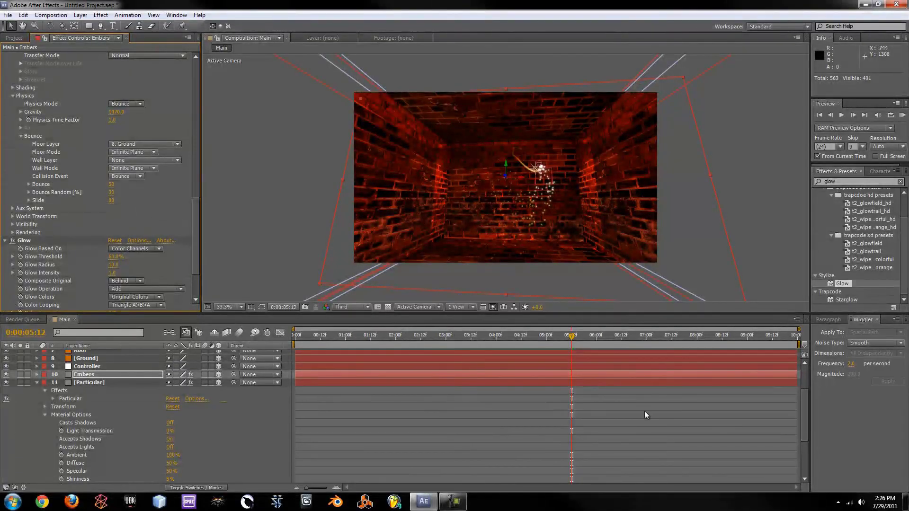
Step: Set the composition preview to Full resolution and scrub from 0:00:04:11 back to 0:00:01:01 to check the embers
scroll(799, 407, "up", 3)
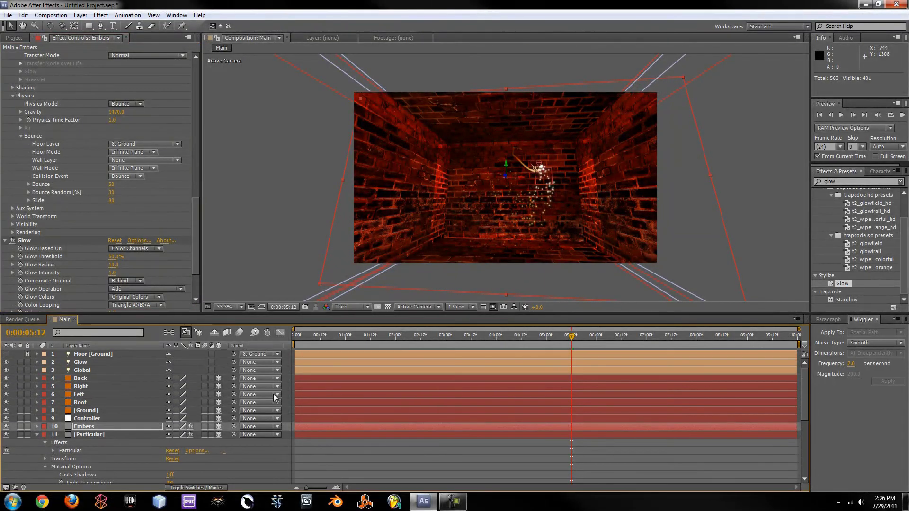
left_click_drag(309, 337, 519, 336)
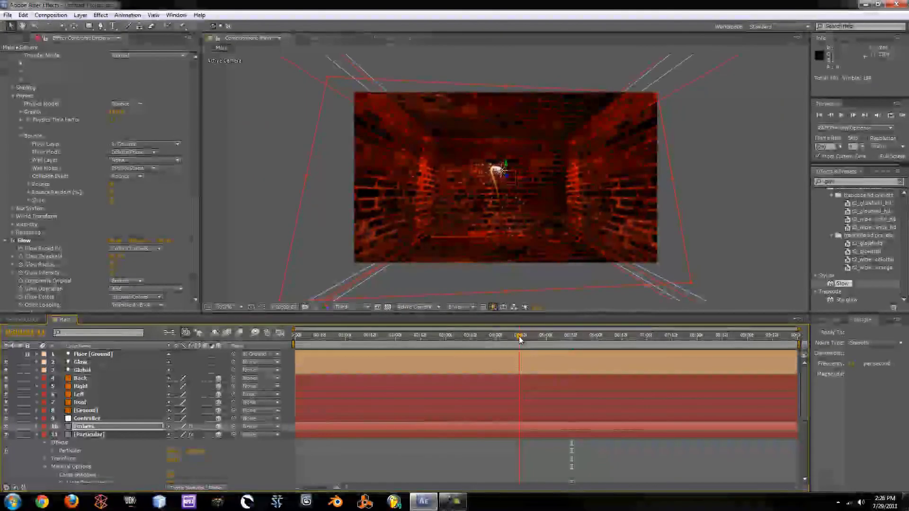
left_click(359, 307)
left_click(353, 328)
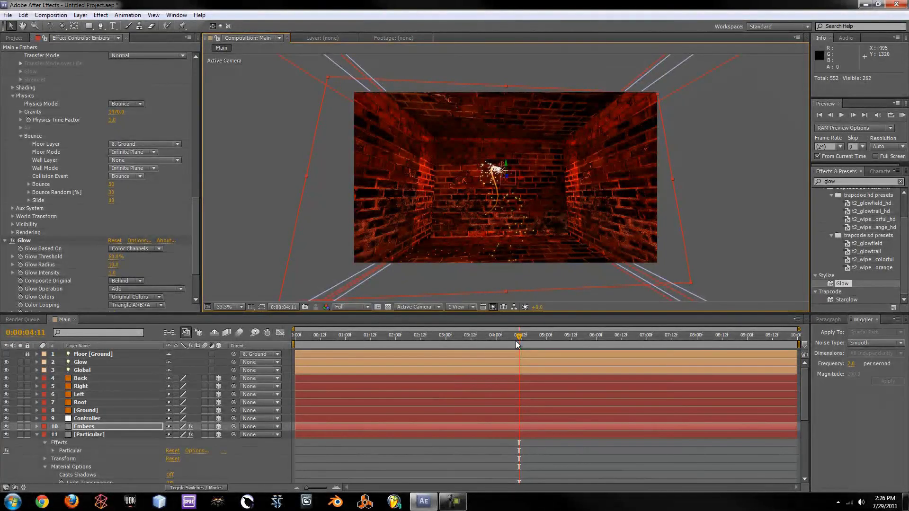
left_click_drag(516, 340, 328, 351)
key("KP_0")
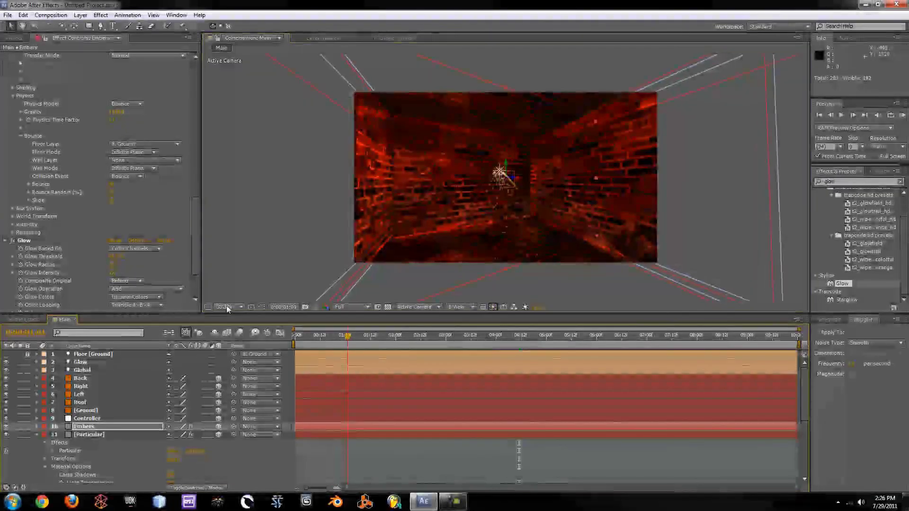
Step: View the composition at 100% in an enlarged viewer and inspect the trail and embers at 0:00:05:12
left_click(227, 308)
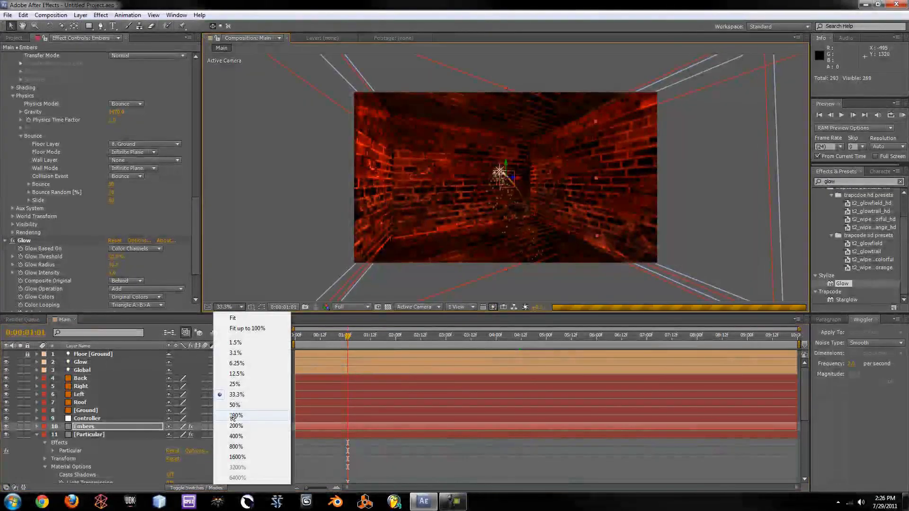
left_click(235, 415)
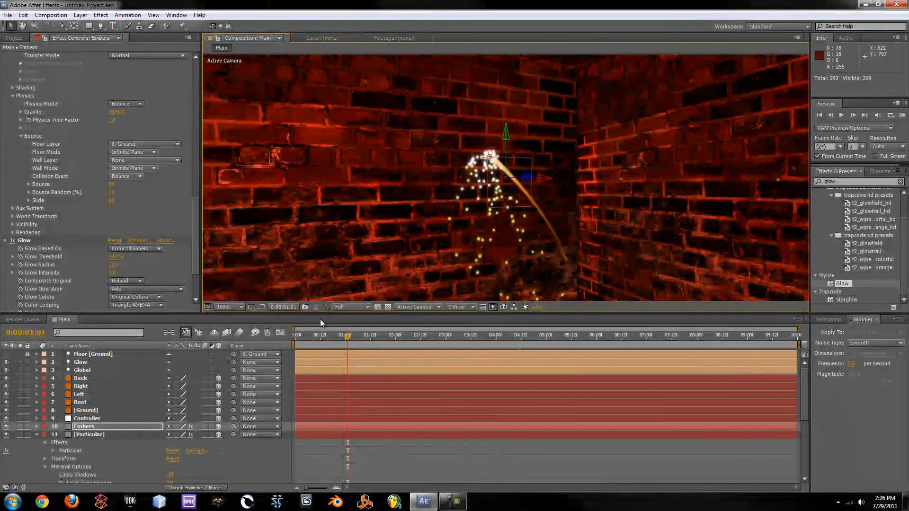
left_click_drag(441, 315, 417, 434)
left_click_drag(373, 474, 572, 467)
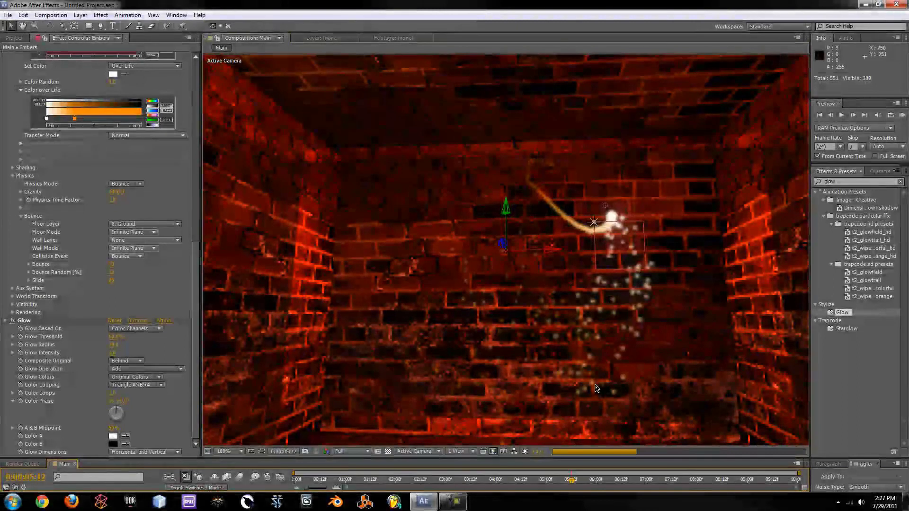